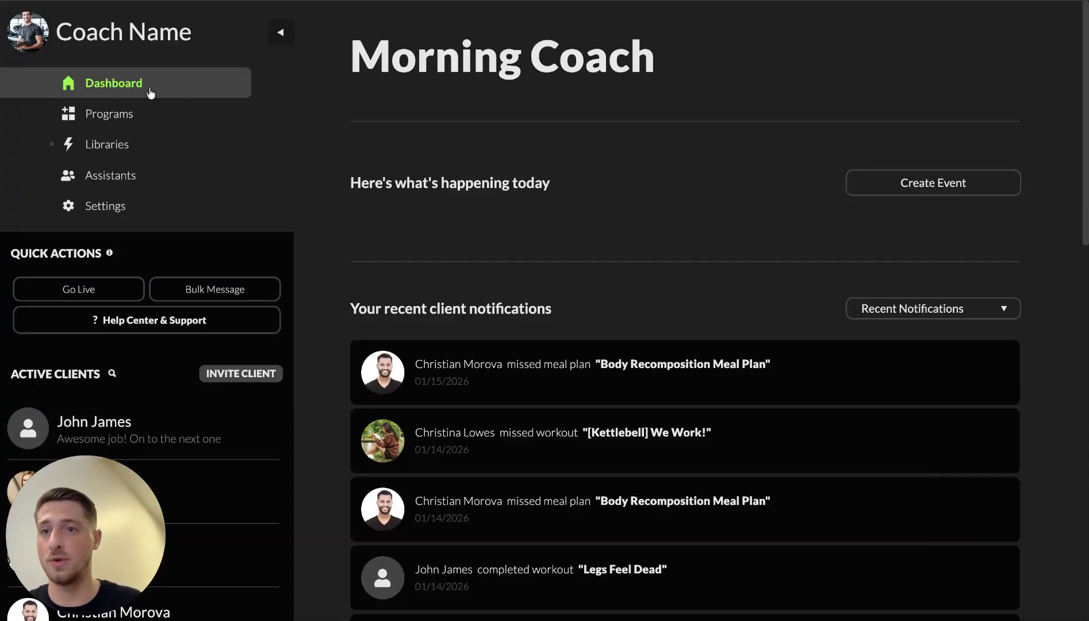
Step: Go from the Dashboard to the Programs page listing the four existing programs
left_click(140, 113)
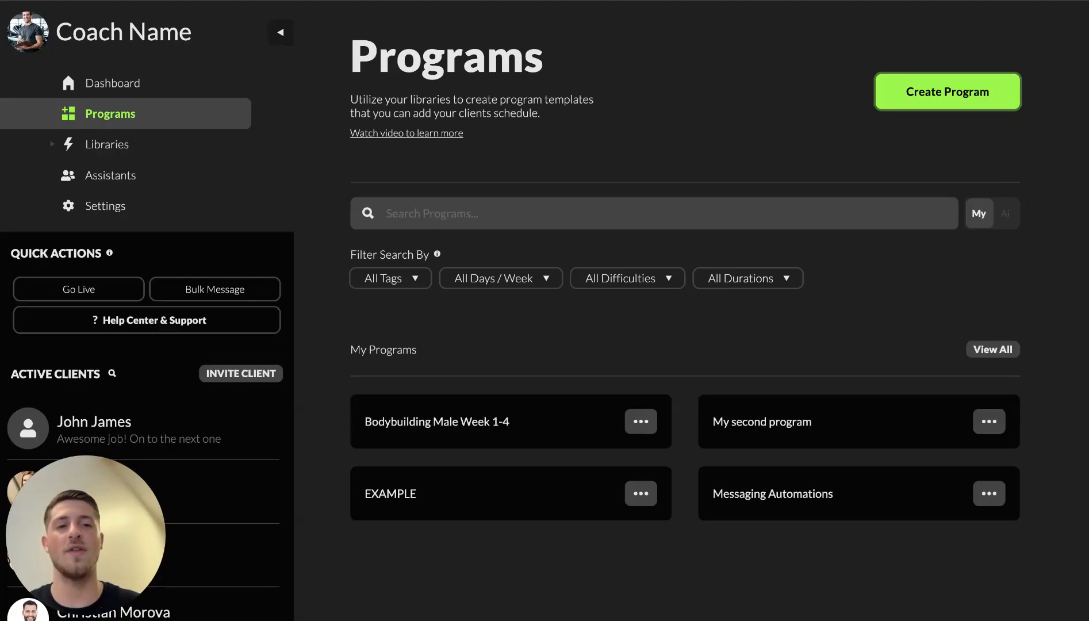
Step: Create a new program and name it 'Workshop Program'
left_click(943, 104)
scroll(636, 394, "down", 1)
scroll(636, 393, "up", 1)
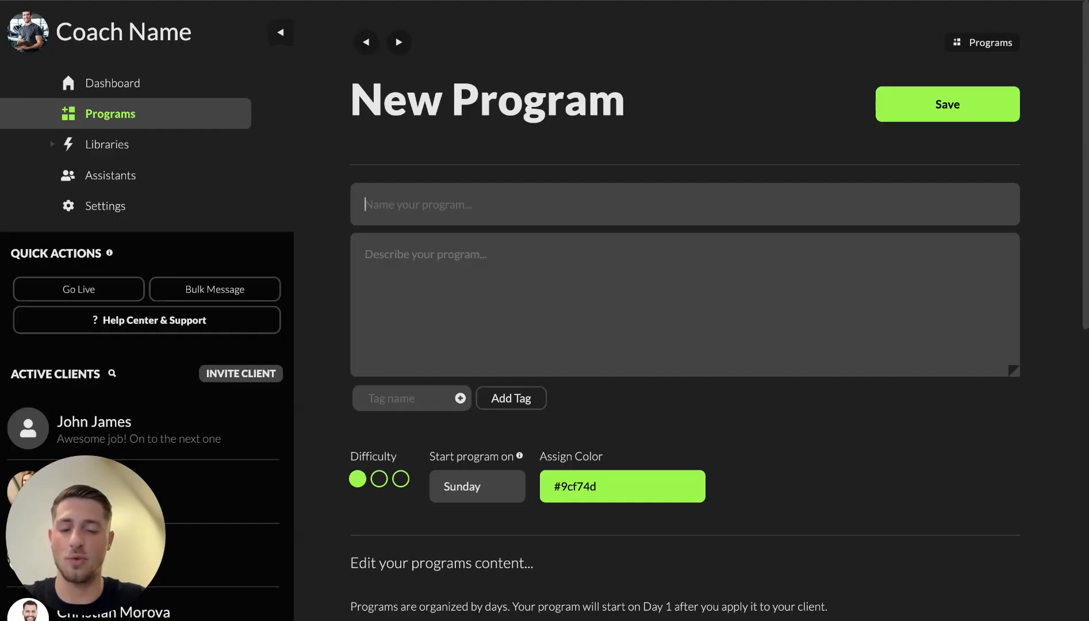
type("Wirkout")
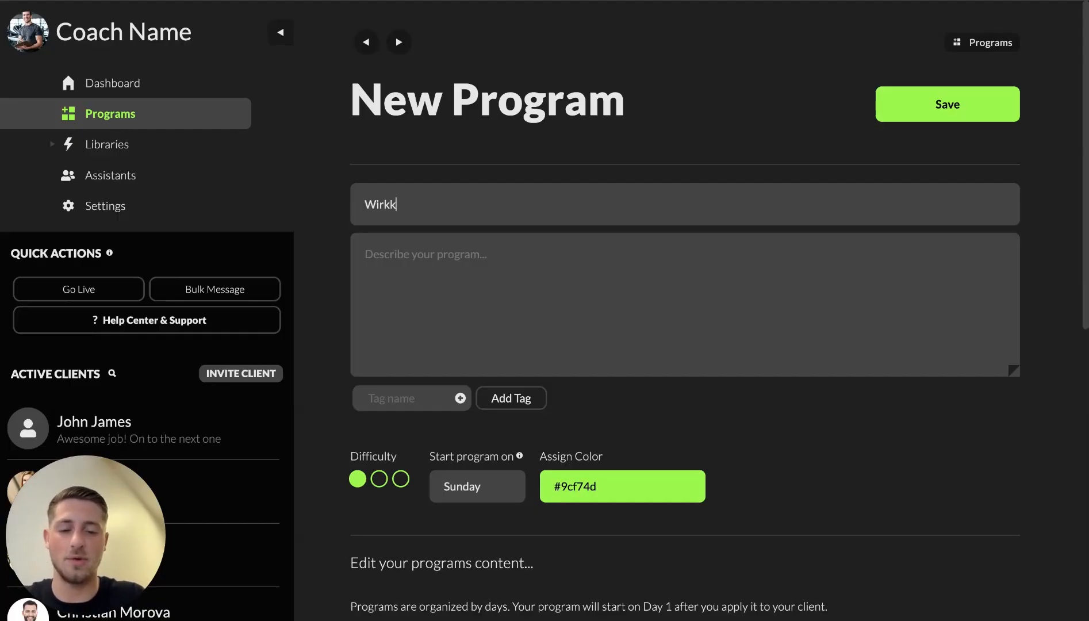
key("BackSpace")
key("BackSpace")
key("BackSpace")
key("BackSpace")
key("BackSpace")
key("BackSpace")
type("orkshop Program")
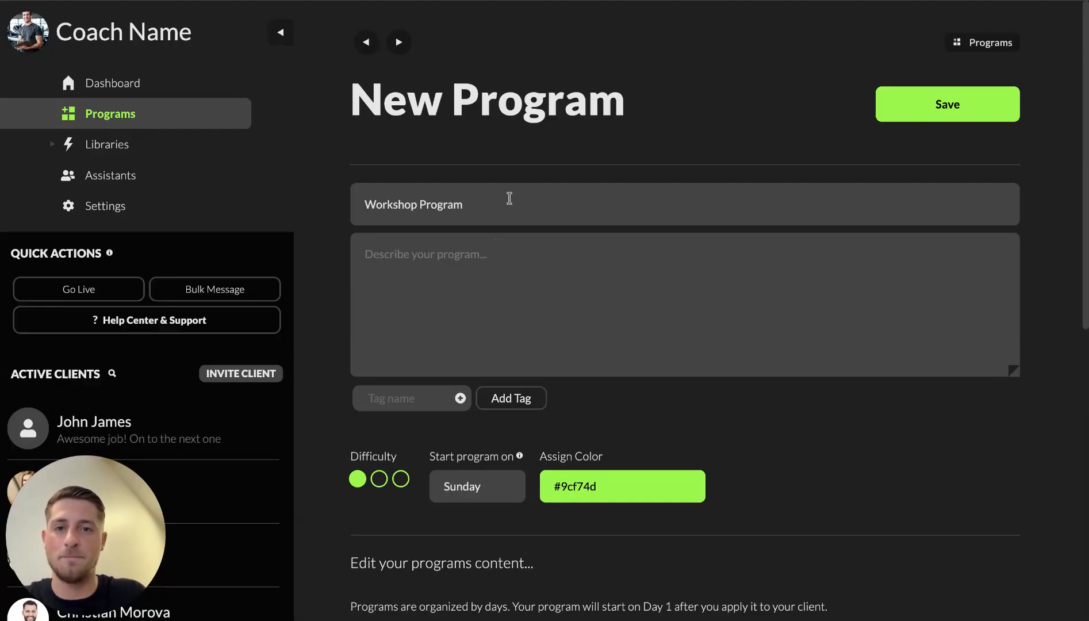
Step: Copy 'Workshop Program' into the program description
key("ctrl+a")
key("ctrl+c")
left_click(488, 241)
key("ctrl+v")
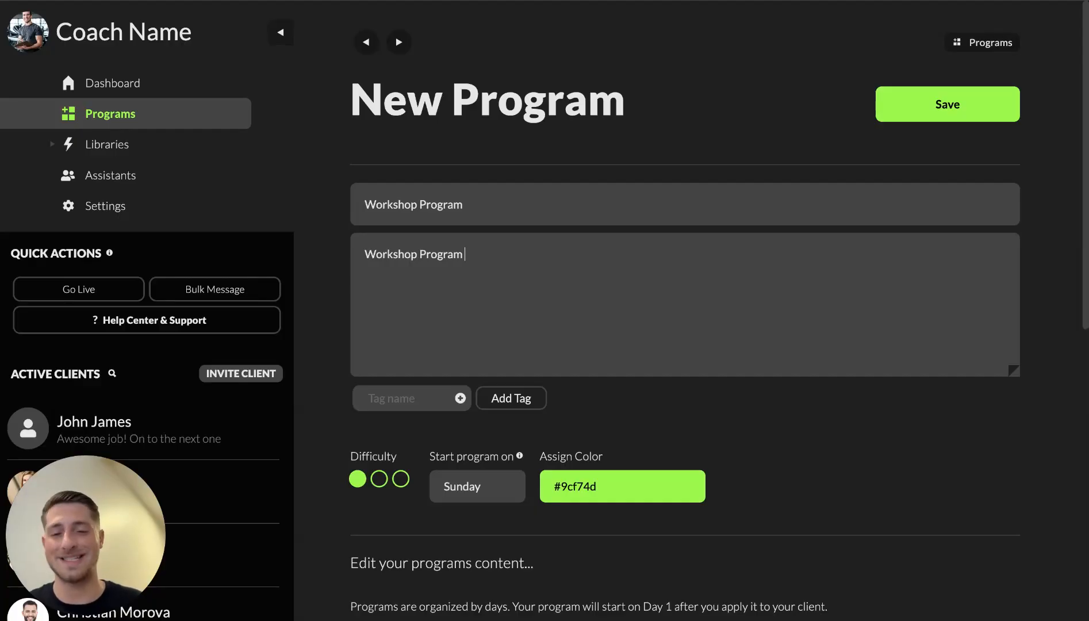
left_click(402, 397)
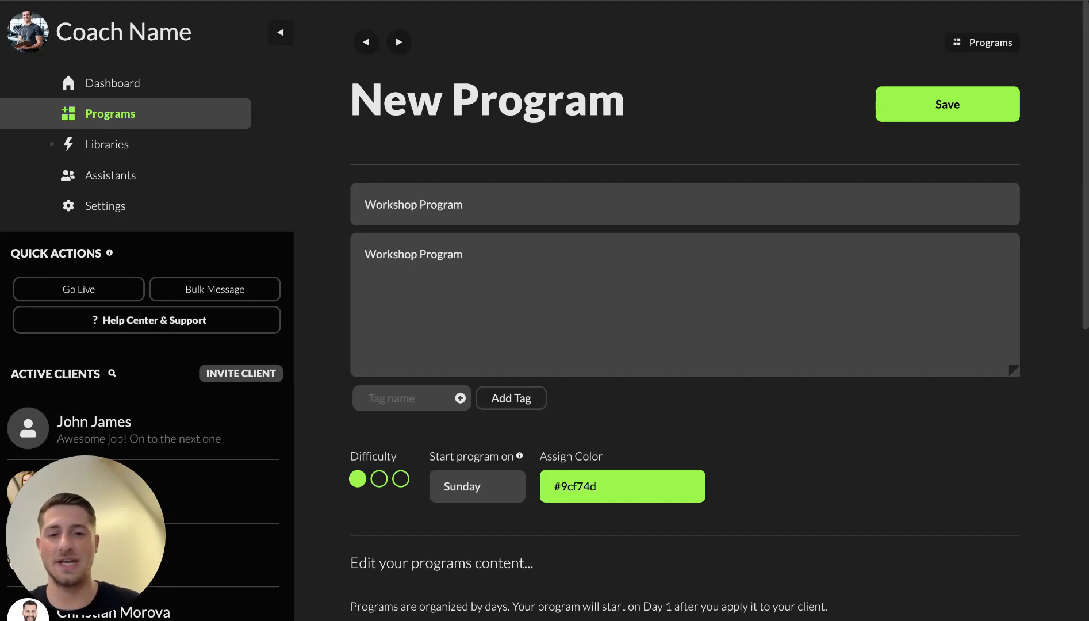
Step: Set the program to start on Monday and show the calendar by month
scroll(452, 454, "down", 1)
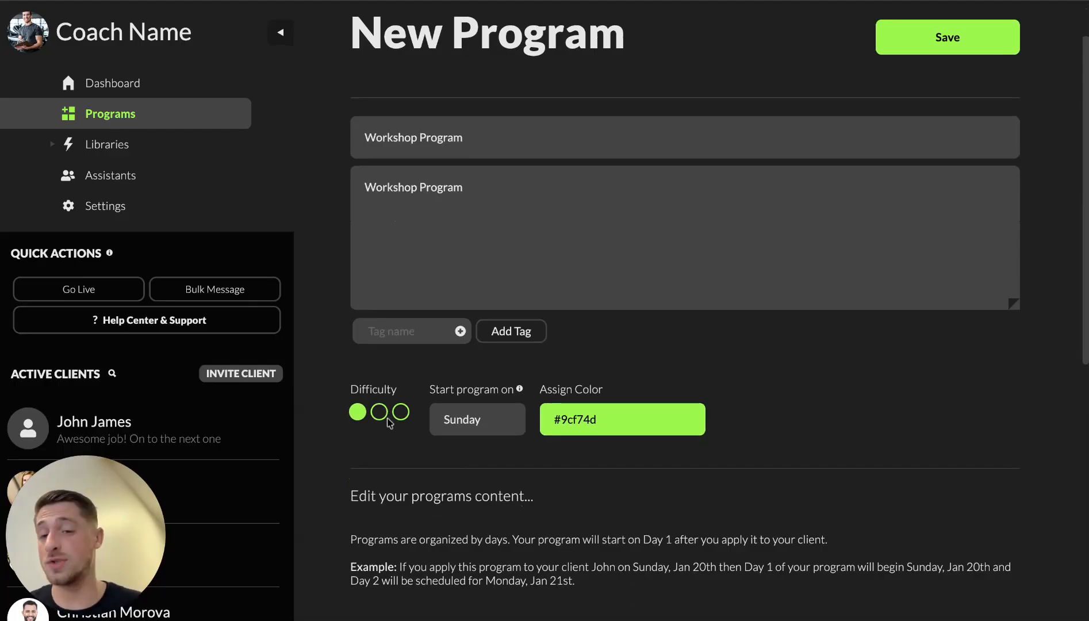
scroll(481, 413, "down", 1)
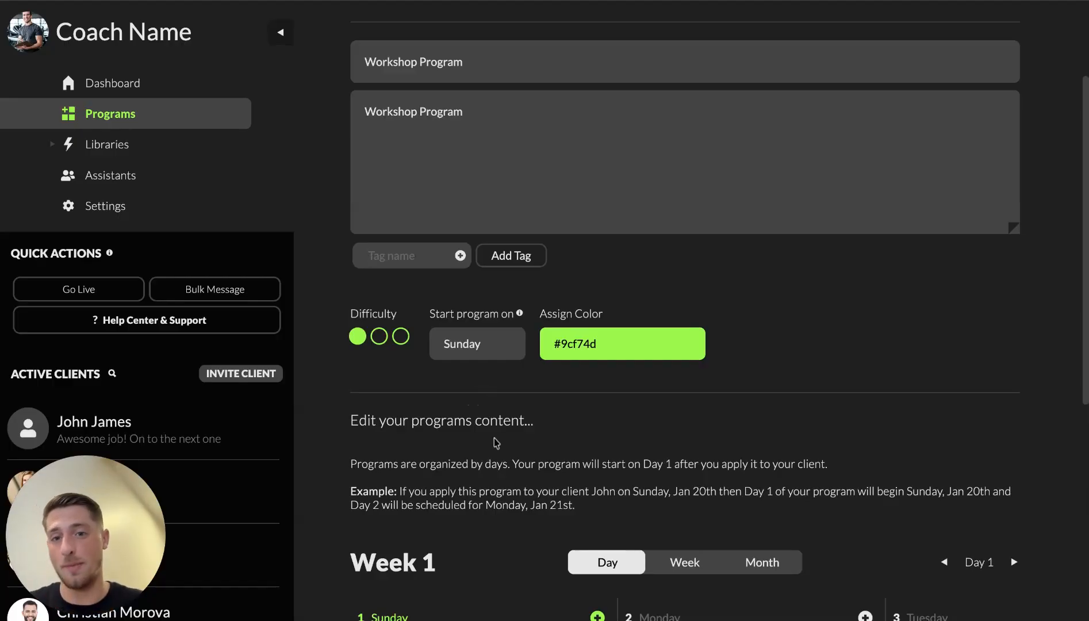
scroll(496, 443, "down", 4)
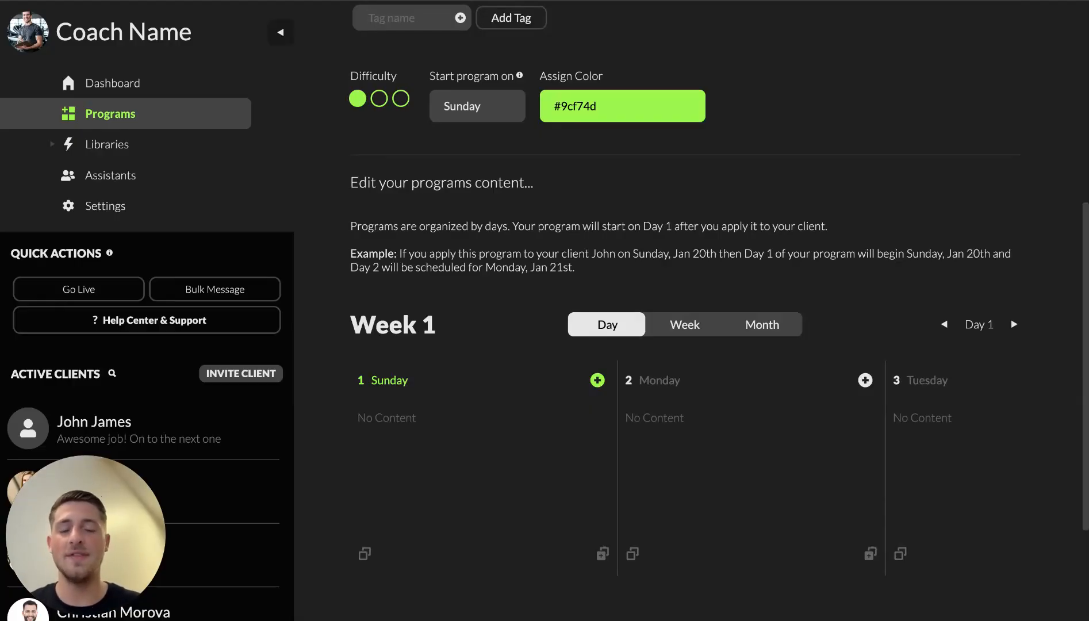
left_click(462, 109)
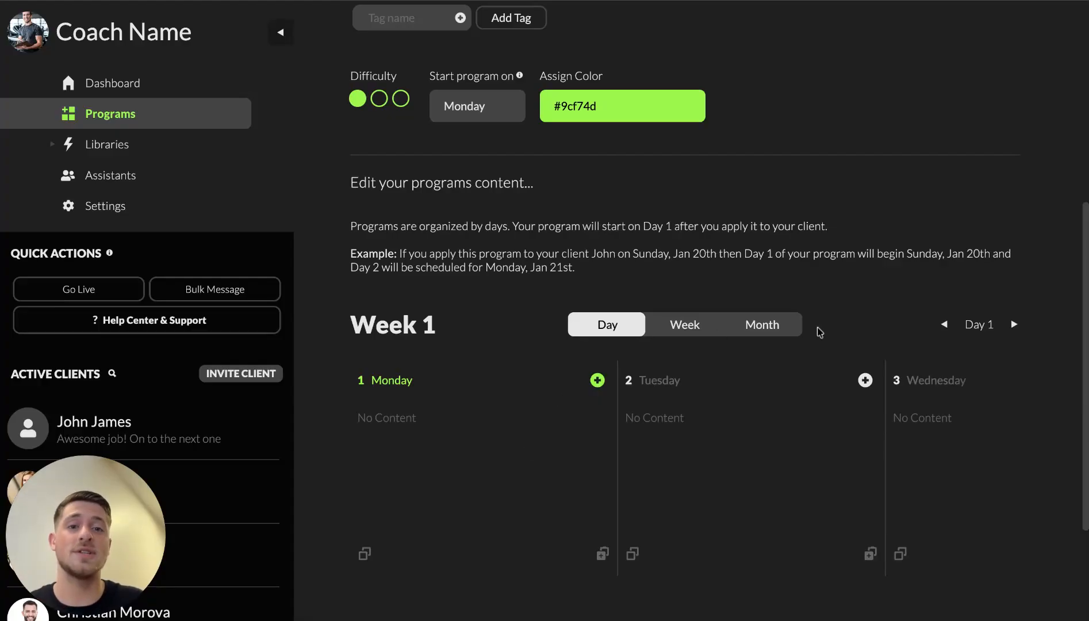
left_click(782, 327)
scroll(782, 328, "down", 4)
scroll(782, 328, "down", 4)
scroll(783, 328, "up", 8)
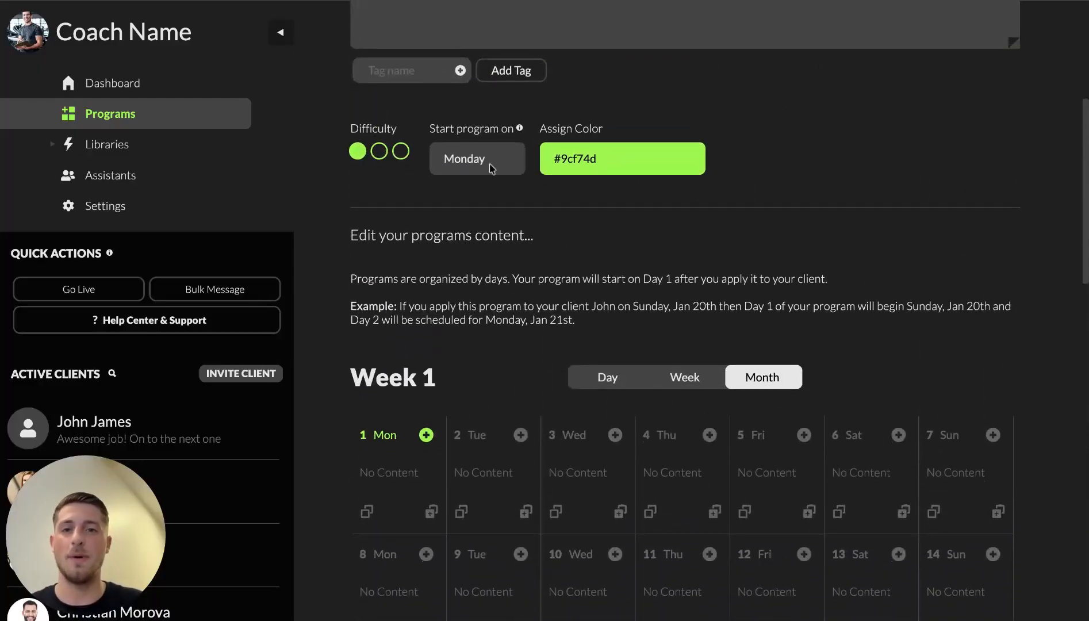
left_click(490, 164)
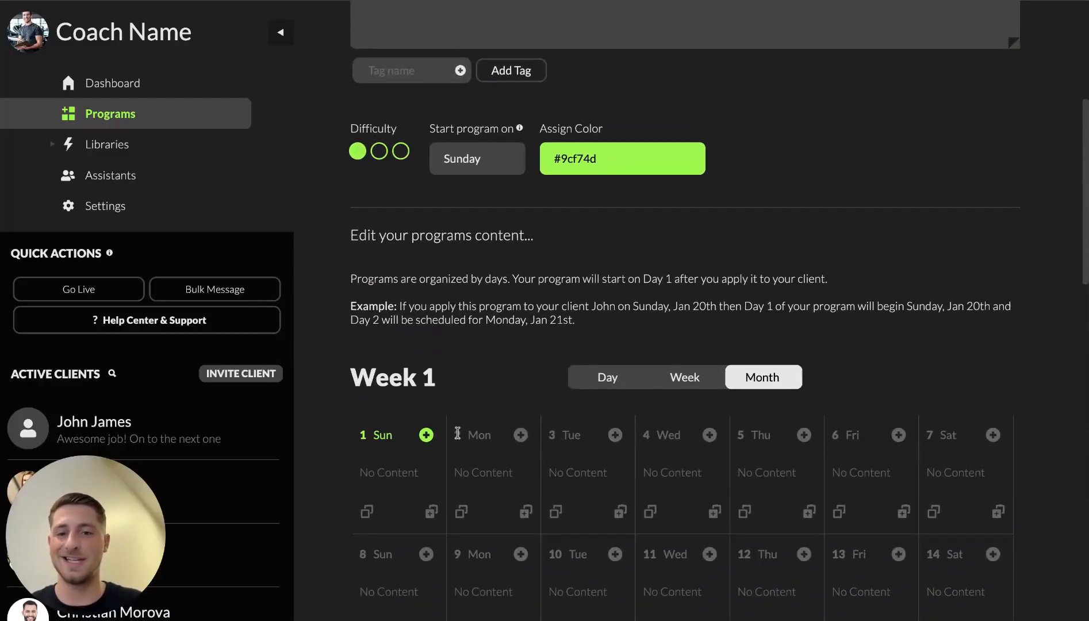
left_click(479, 166)
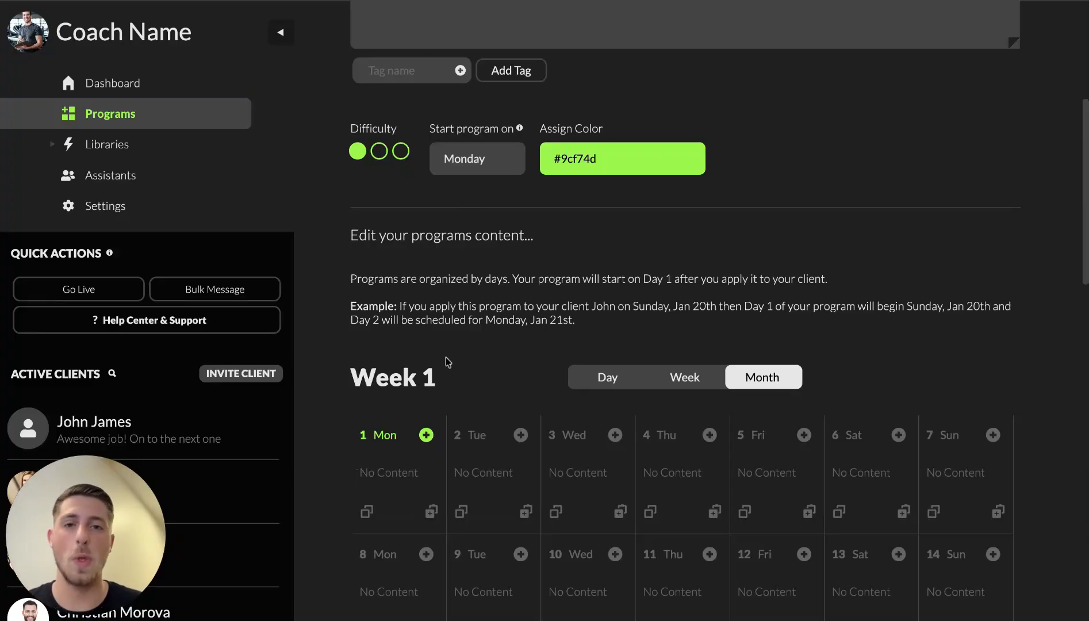
Step: Toggle the calendar to Week layout and back to Month, showing Days 1–28
scroll(445, 357, "down", 5)
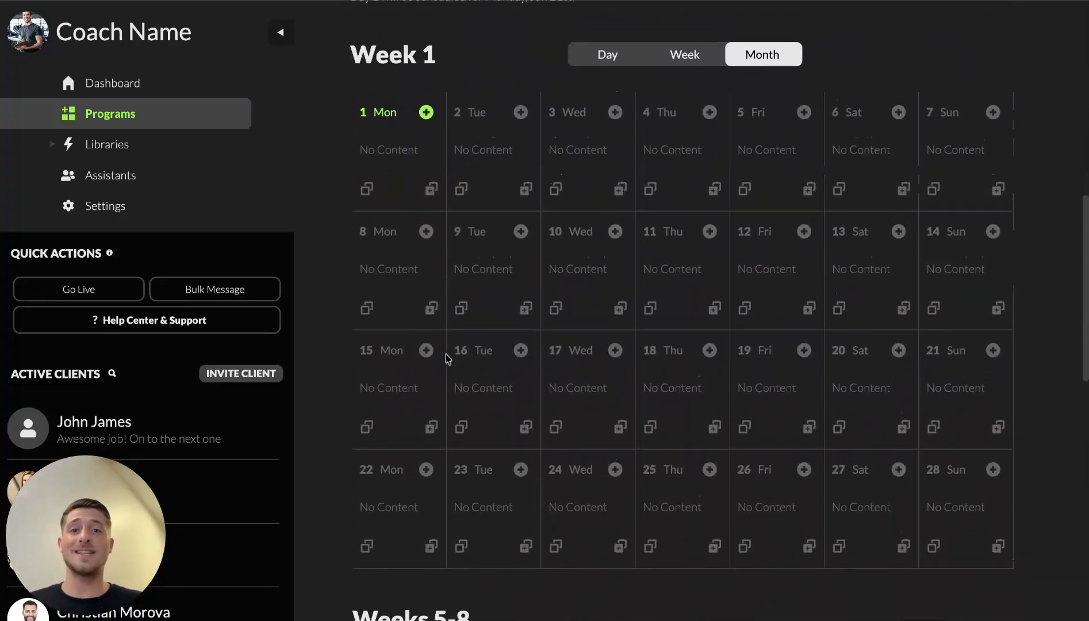
scroll(616, 60, "up", 3)
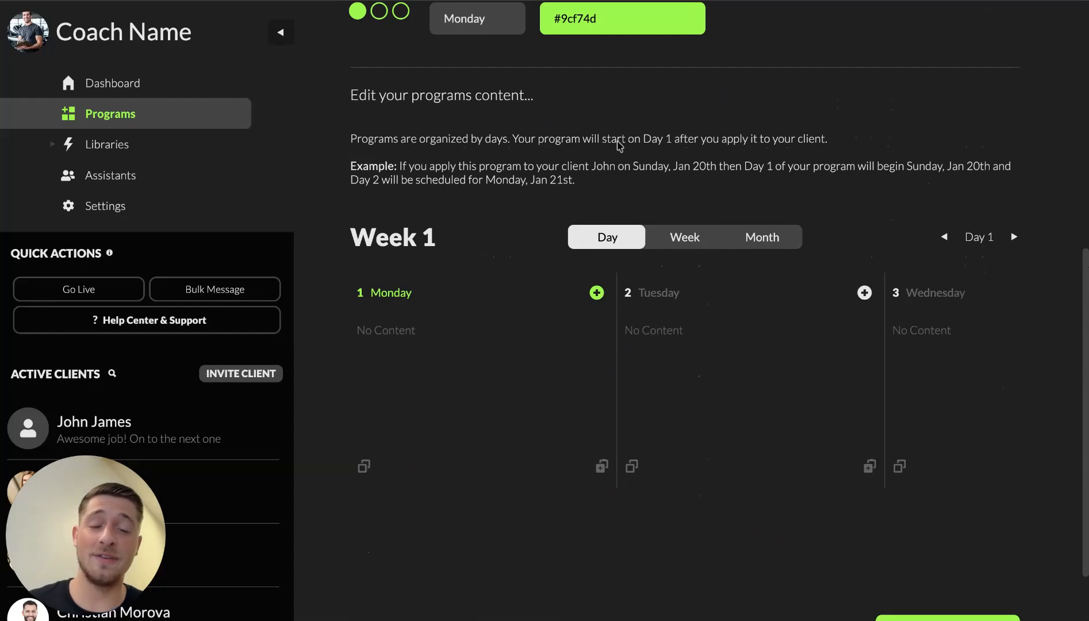
left_click(690, 248)
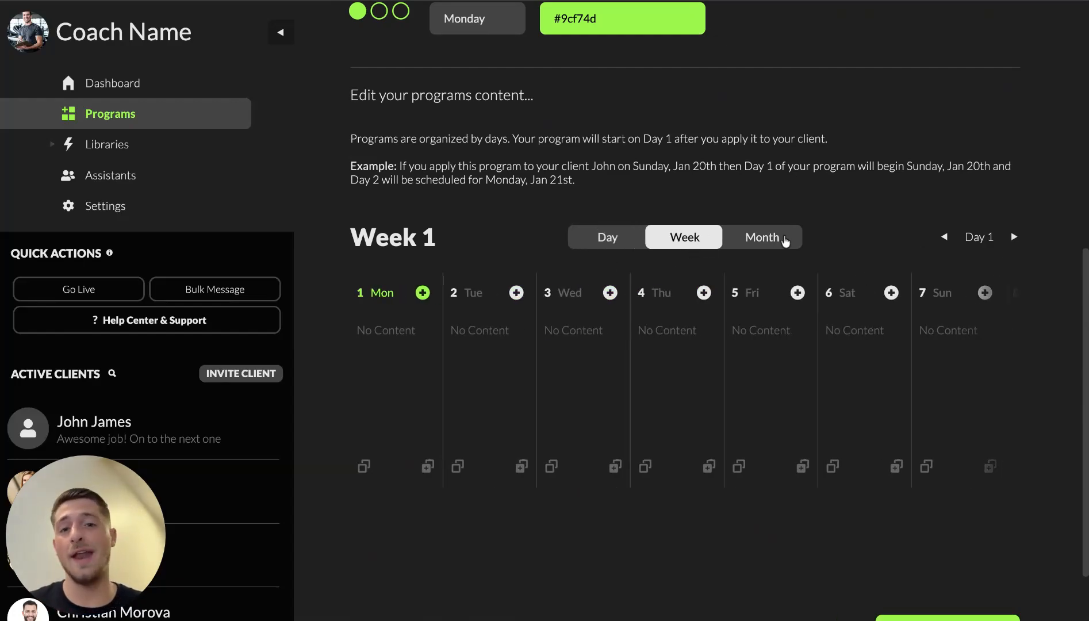
left_click(786, 242)
scroll(715, 487, "down", 10)
scroll(716, 488, "up", 8)
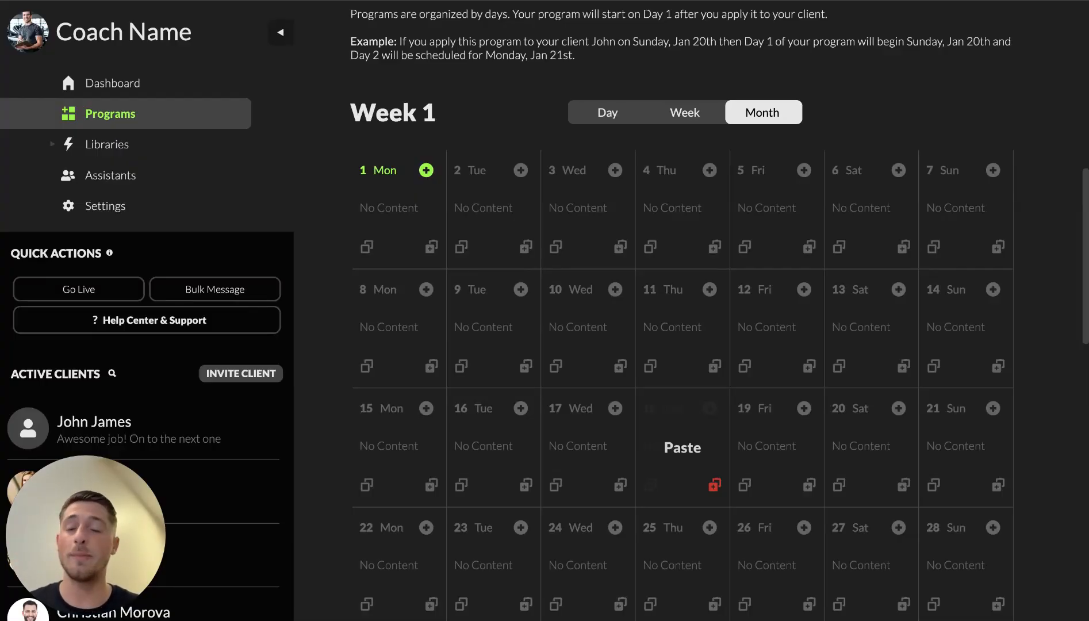
Step: Collapse the left sidebar so the 28-day calendar spans the full width
left_click(281, 33)
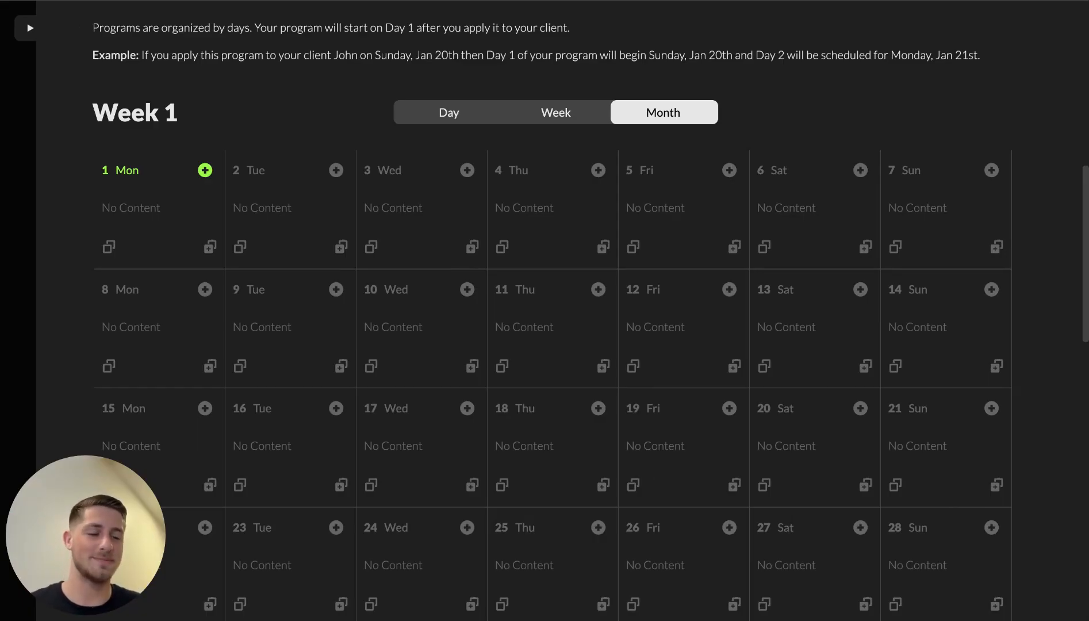
scroll(347, 256, "down", 1)
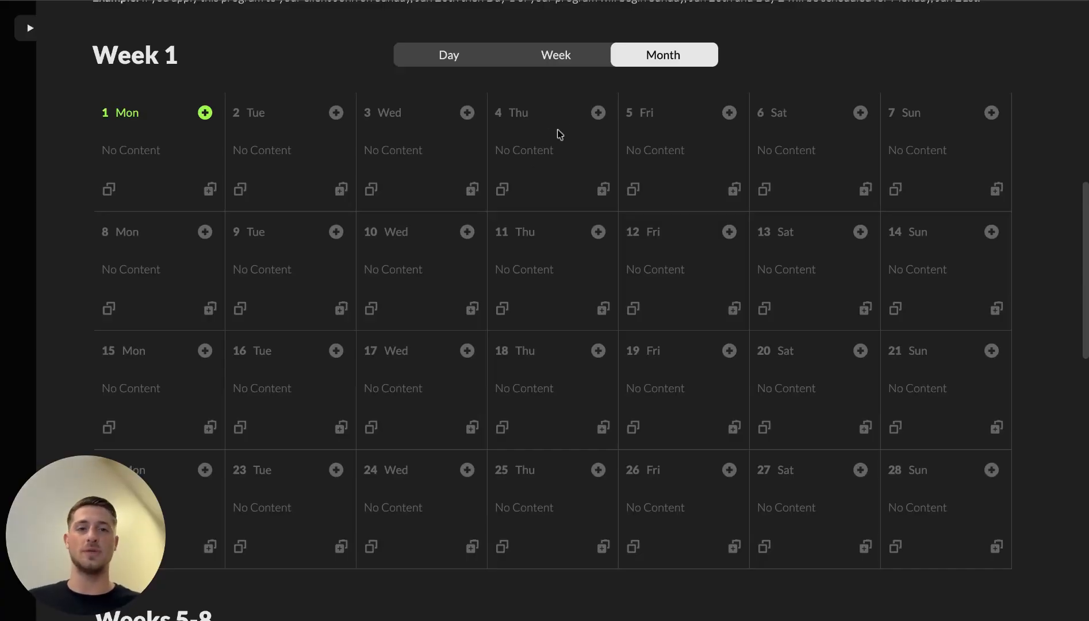
left_click(598, 115)
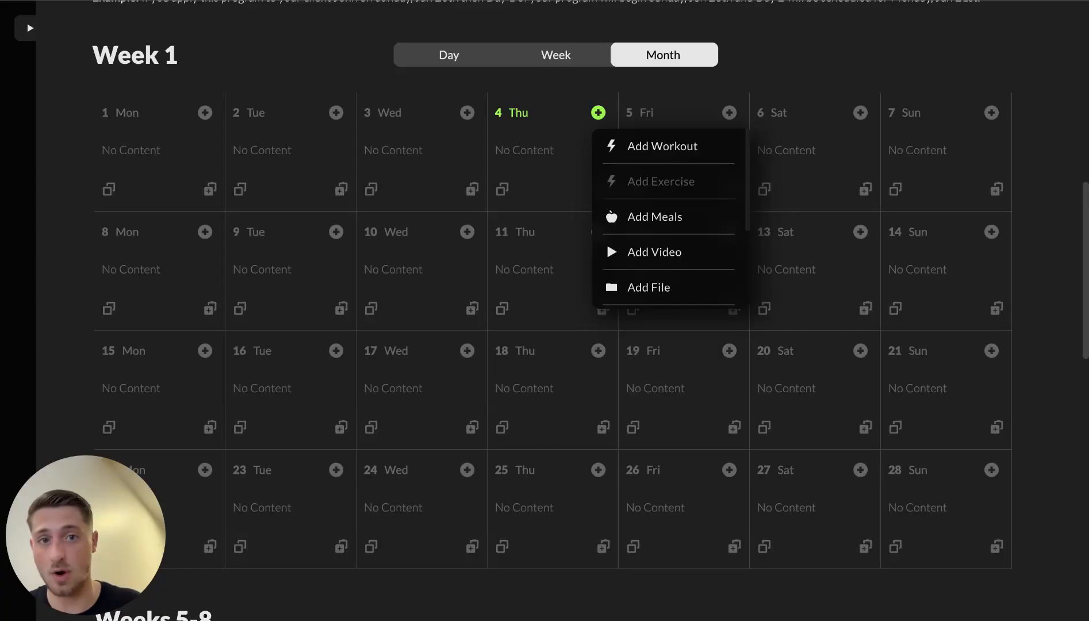
scroll(684, 240, "down", 3)
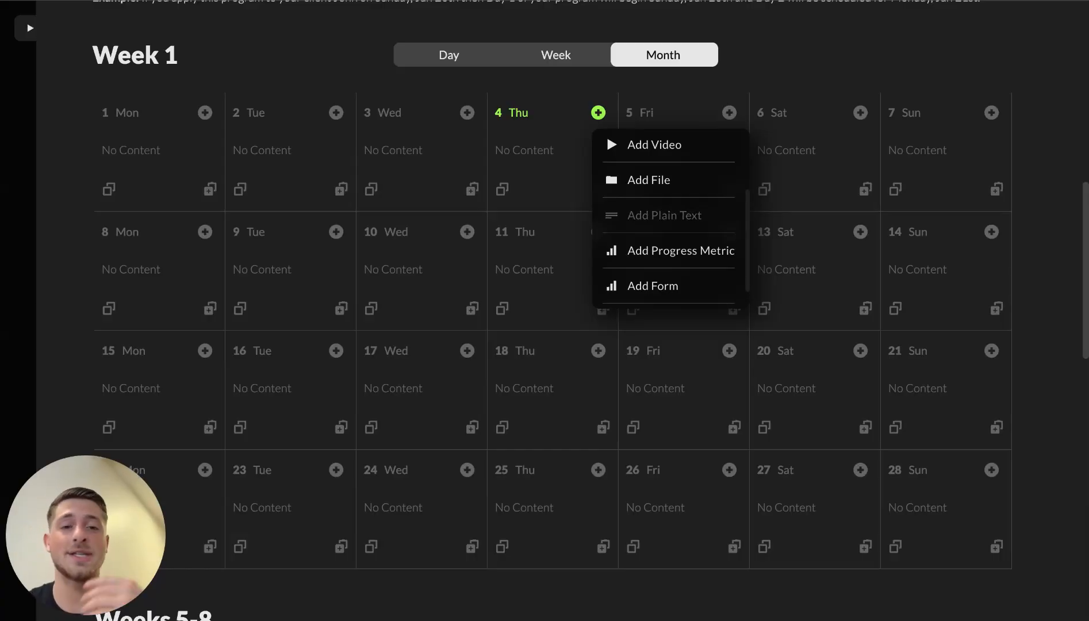
scroll(683, 229, "down", 1)
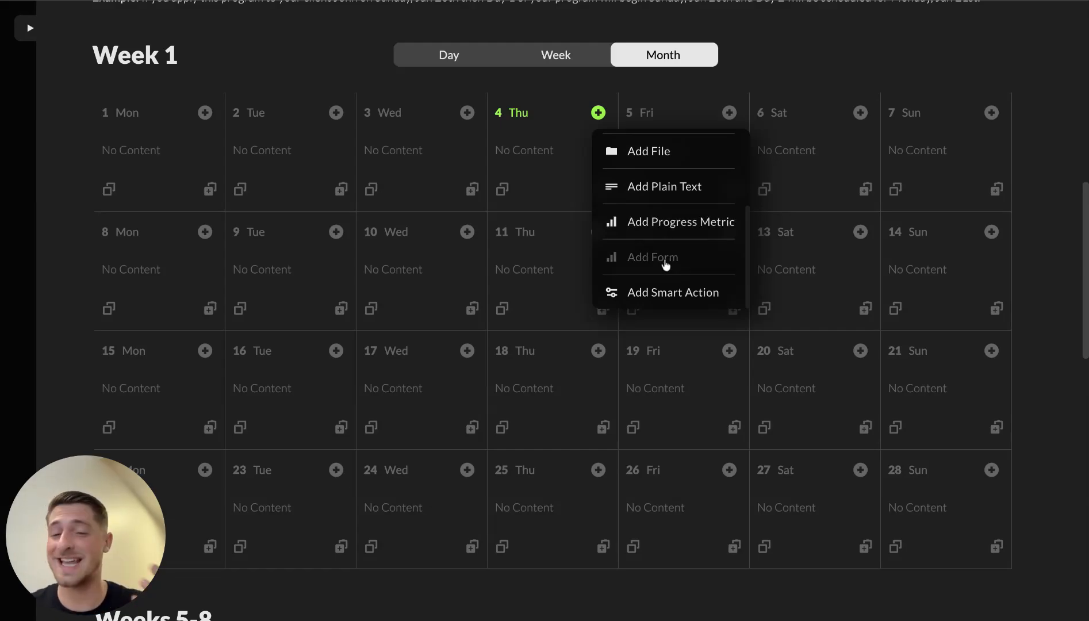
left_click(689, 295)
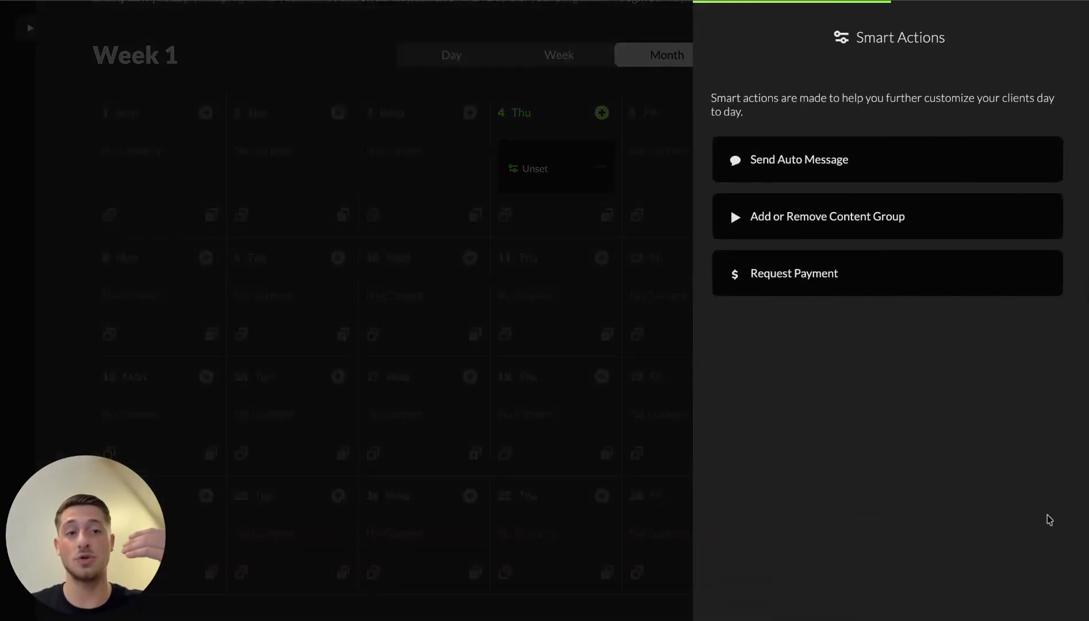
left_click(626, 460)
left_click(594, 167)
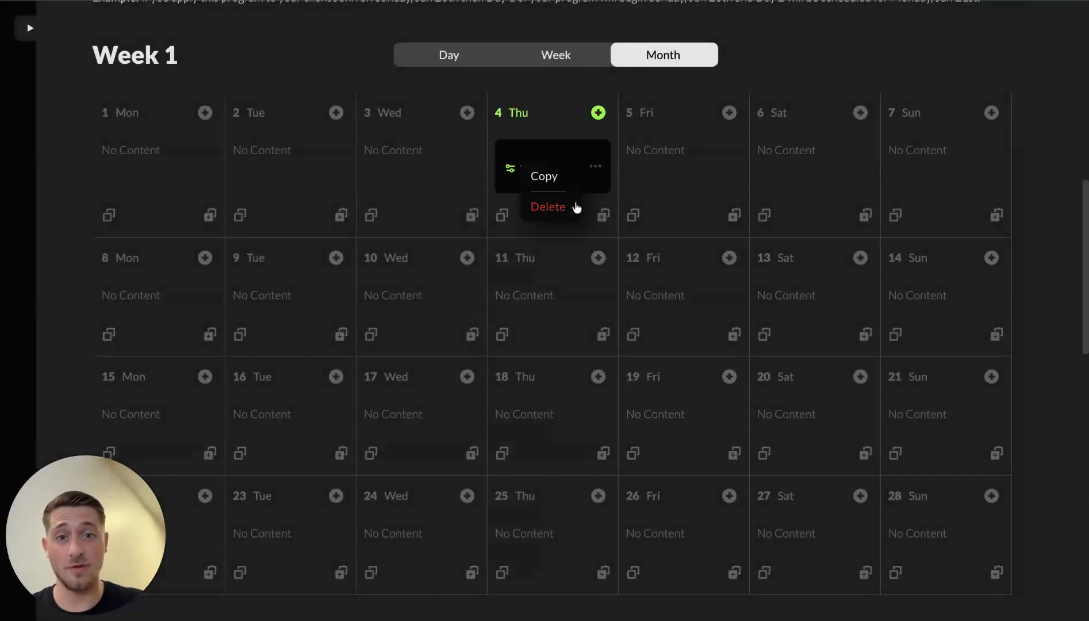
left_click(543, 208)
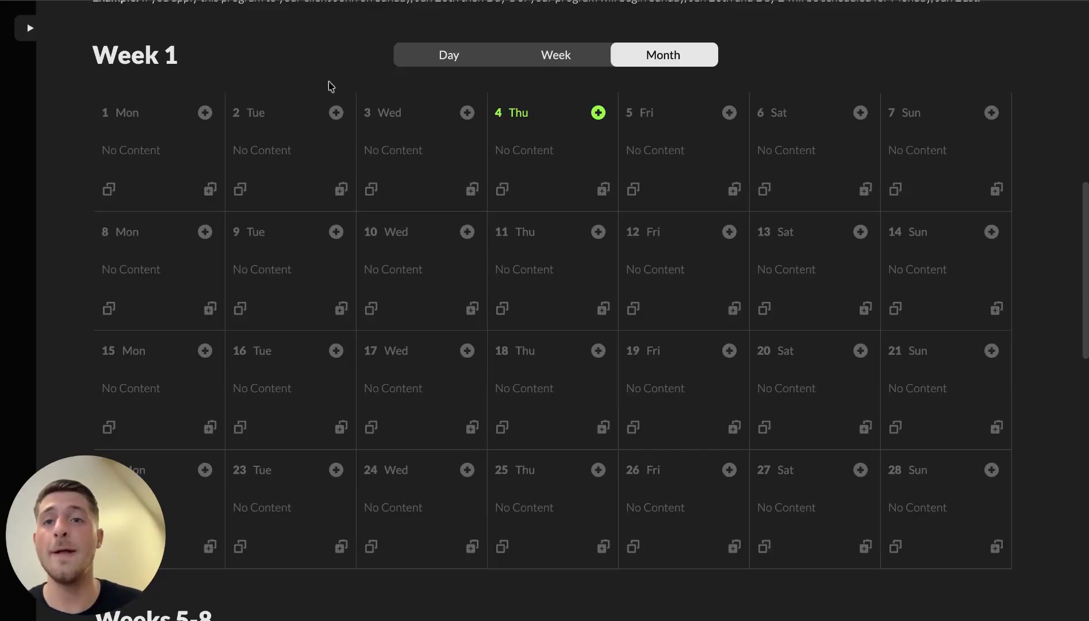
Step: Add the [Kettlebell] We Work! workout to day 2
left_click(336, 113)
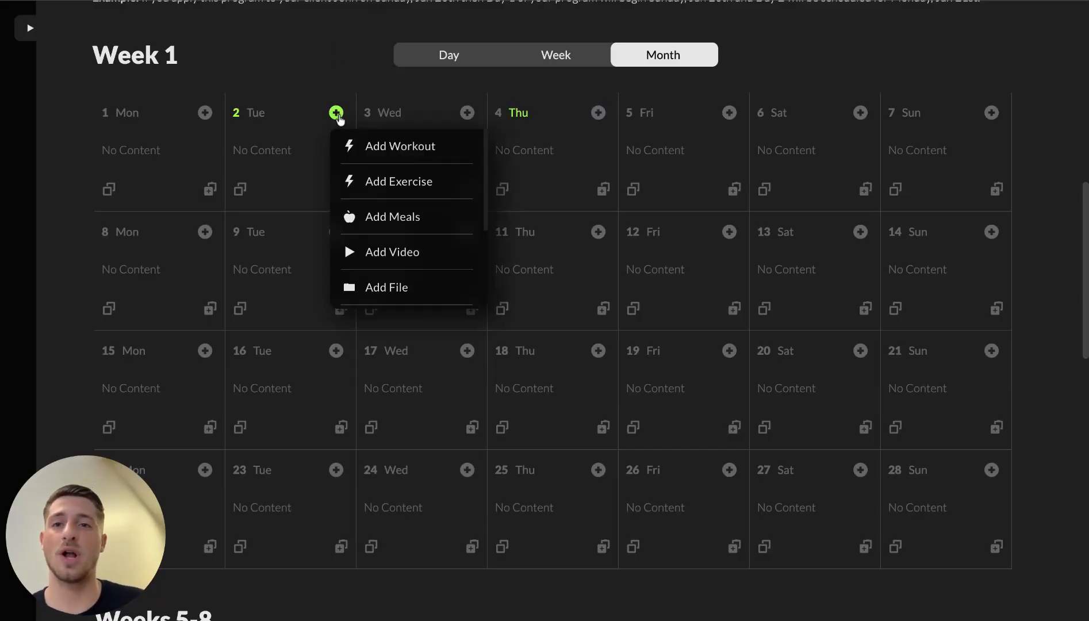
left_click(391, 149)
scroll(834, 429, "down", 3)
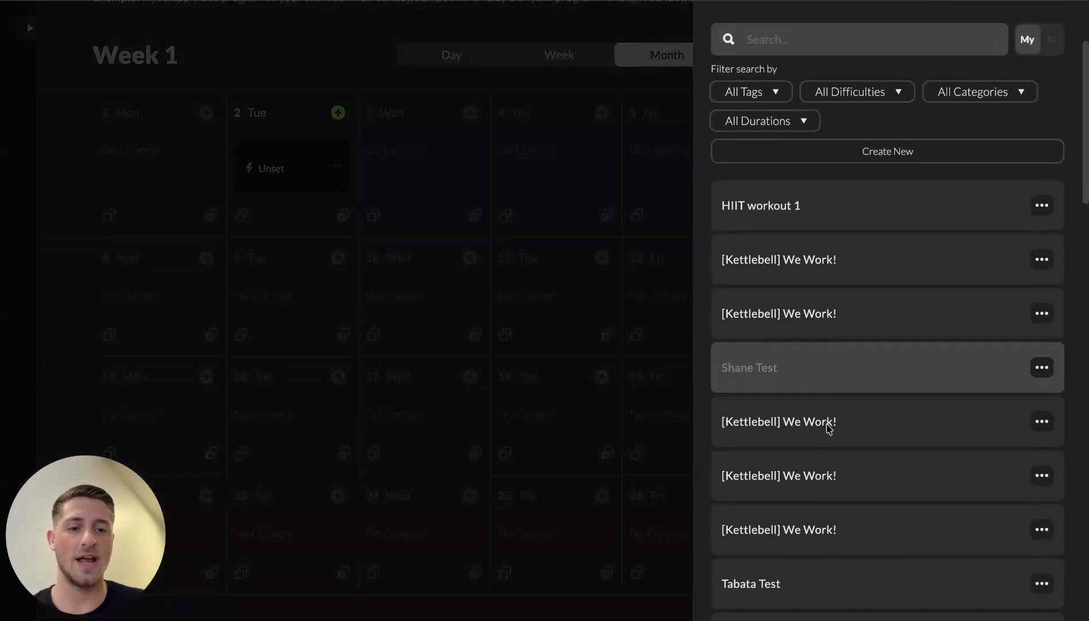
left_click(810, 470)
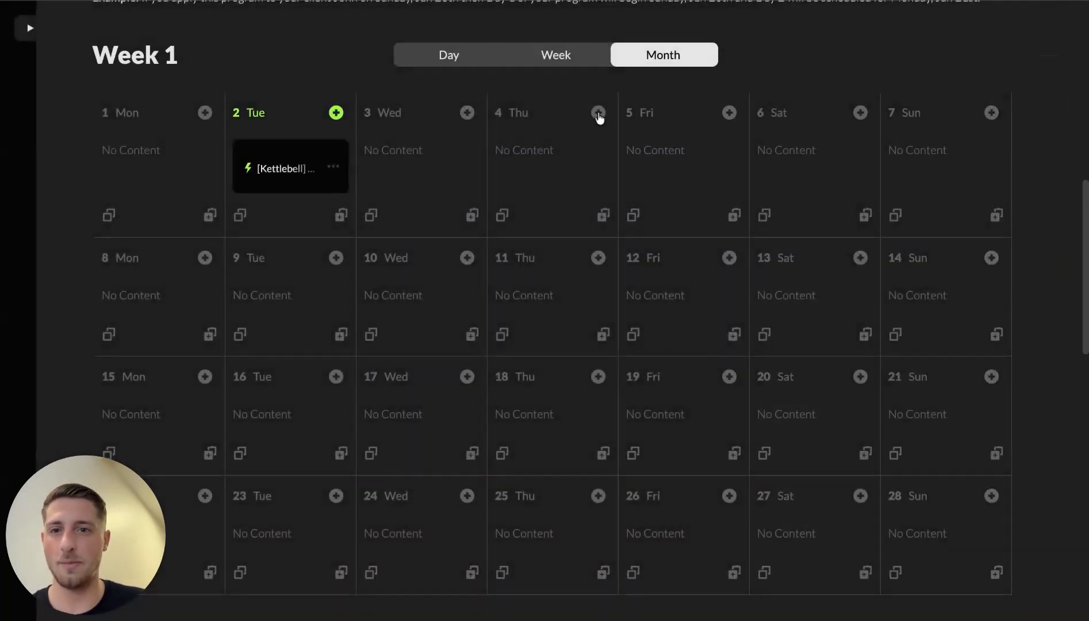
Step: Add the [Gym] Back Banger workout from My Workouts to day 4
left_click(598, 113)
scroll(623, 190, "up", 2)
left_click(664, 153)
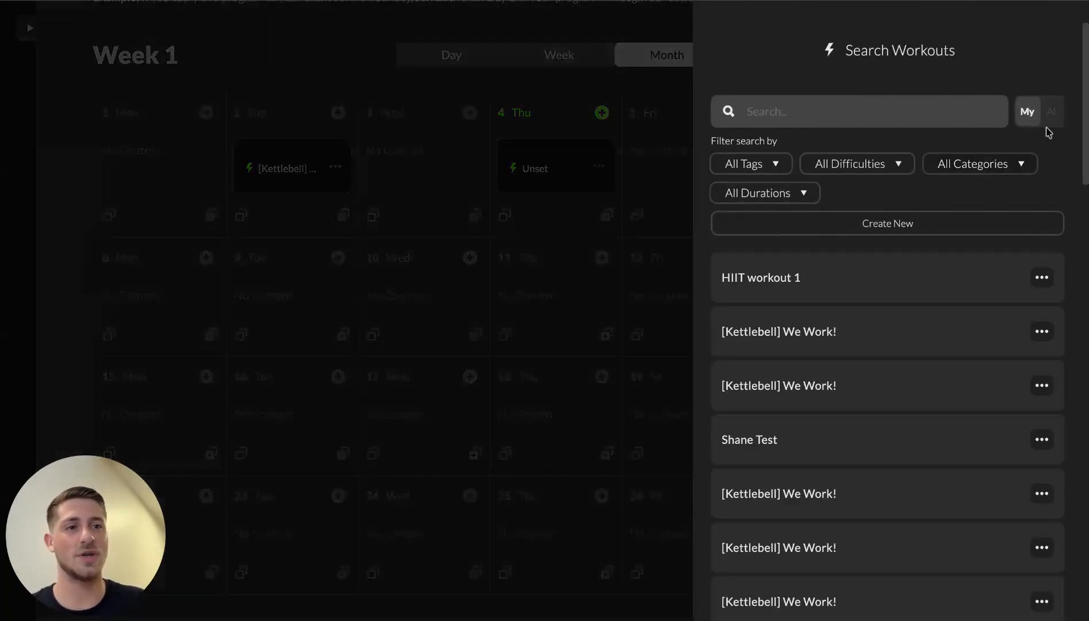
left_click(1050, 112)
left_click(1027, 115)
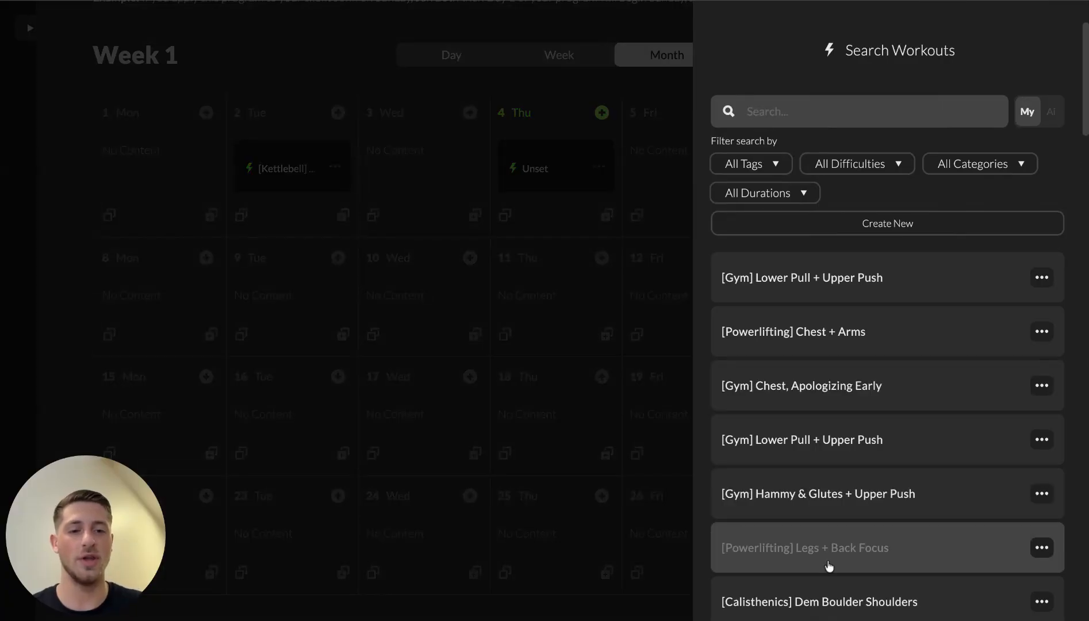
scroll(840, 549, "down", 1)
scroll(828, 506, "down", 5)
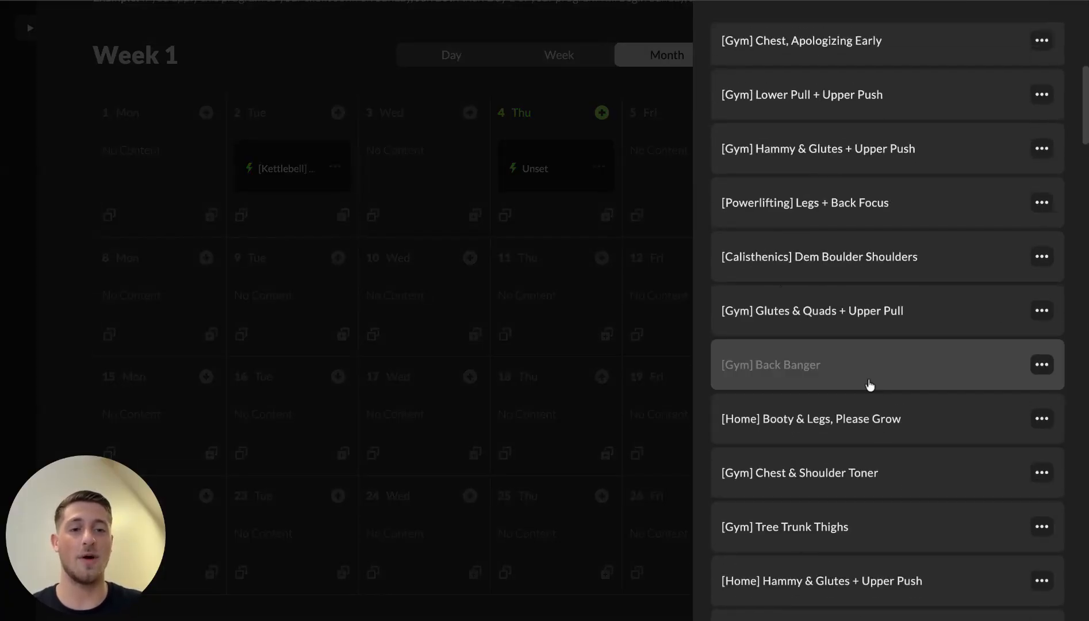
scroll(867, 383, "up", 3)
left_click(790, 520)
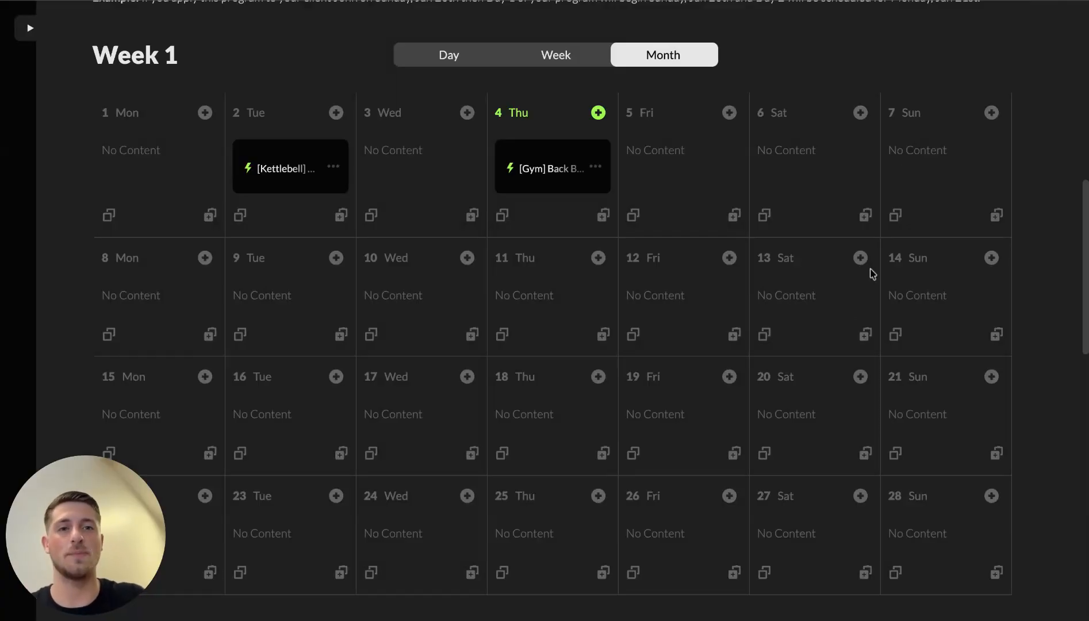
Step: Add HIIT workout 1 to day 6
left_click(861, 113)
left_click(920, 149)
scroll(864, 473, "down", 5)
left_click(790, 550)
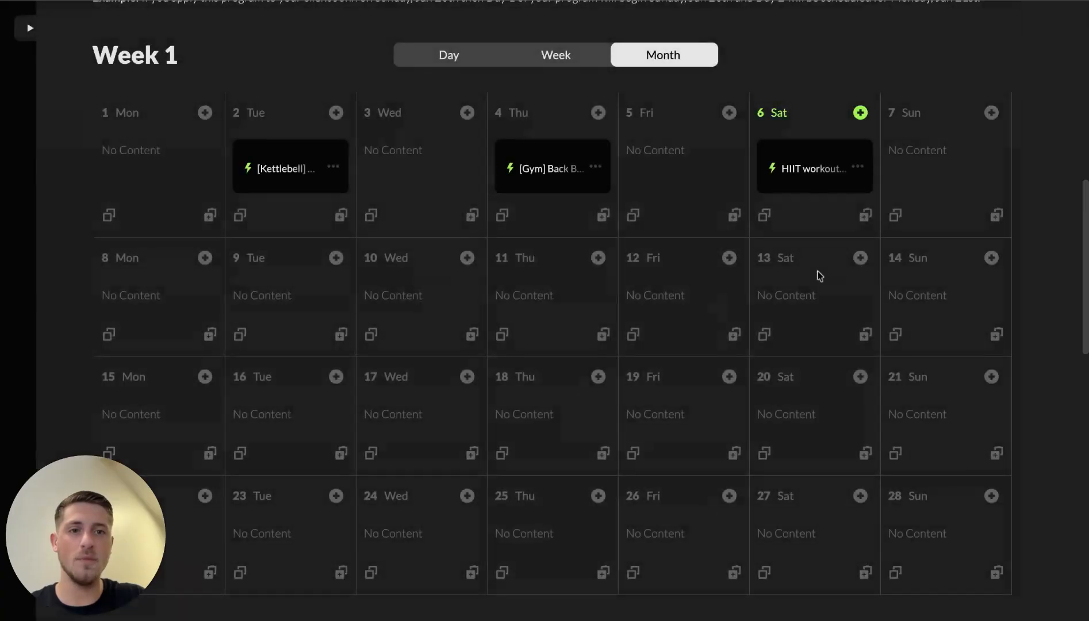
scroll(820, 276, "up", 1)
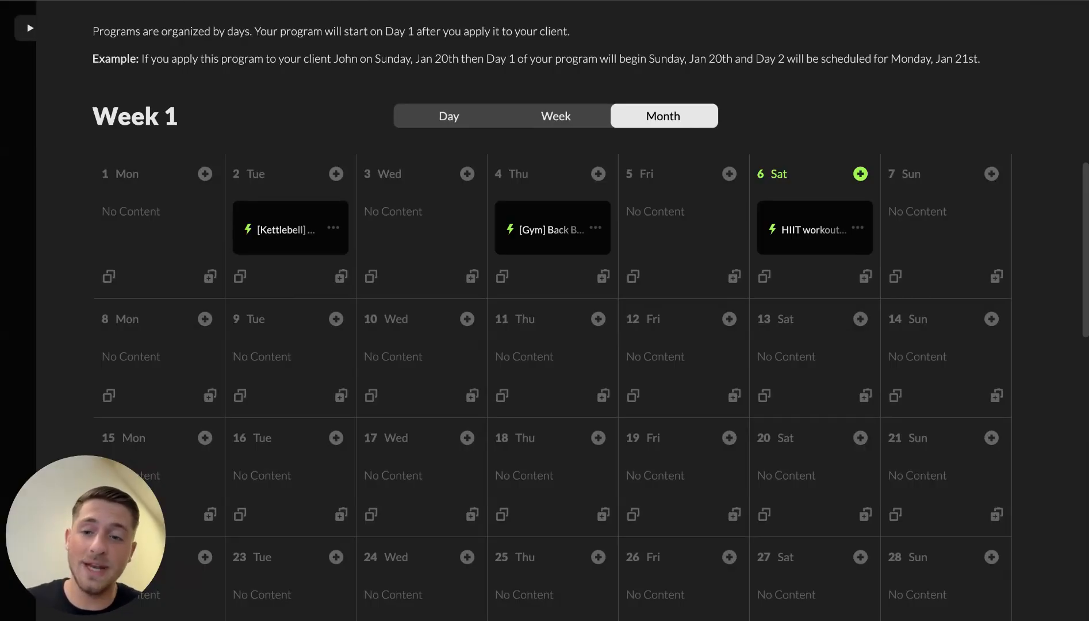
left_click(264, 232)
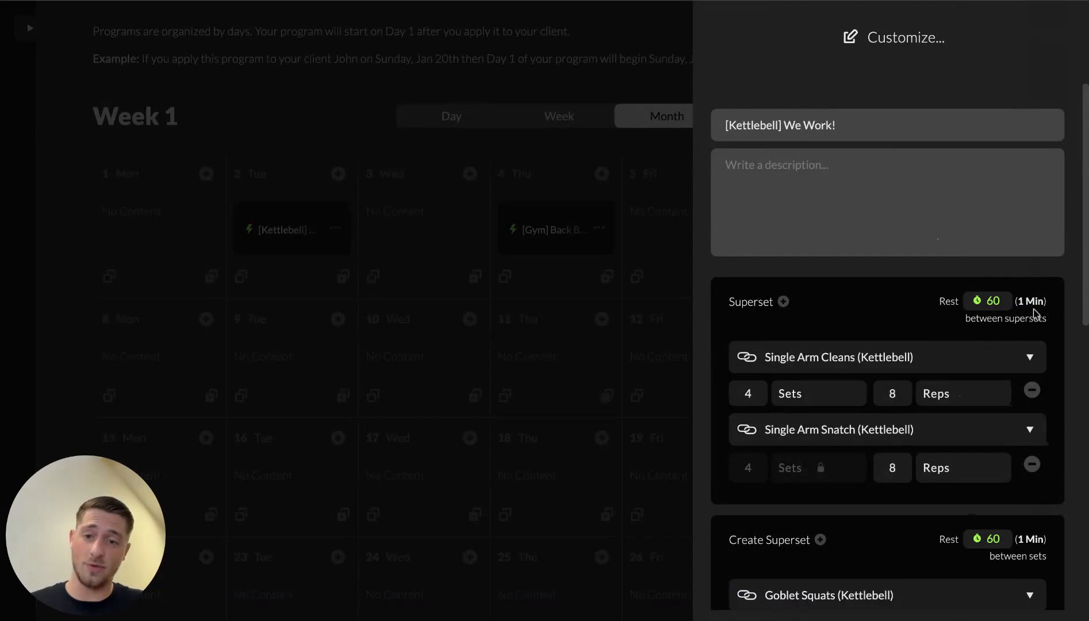
scroll(933, 403, "down", 7)
scroll(832, 447, "down", 3)
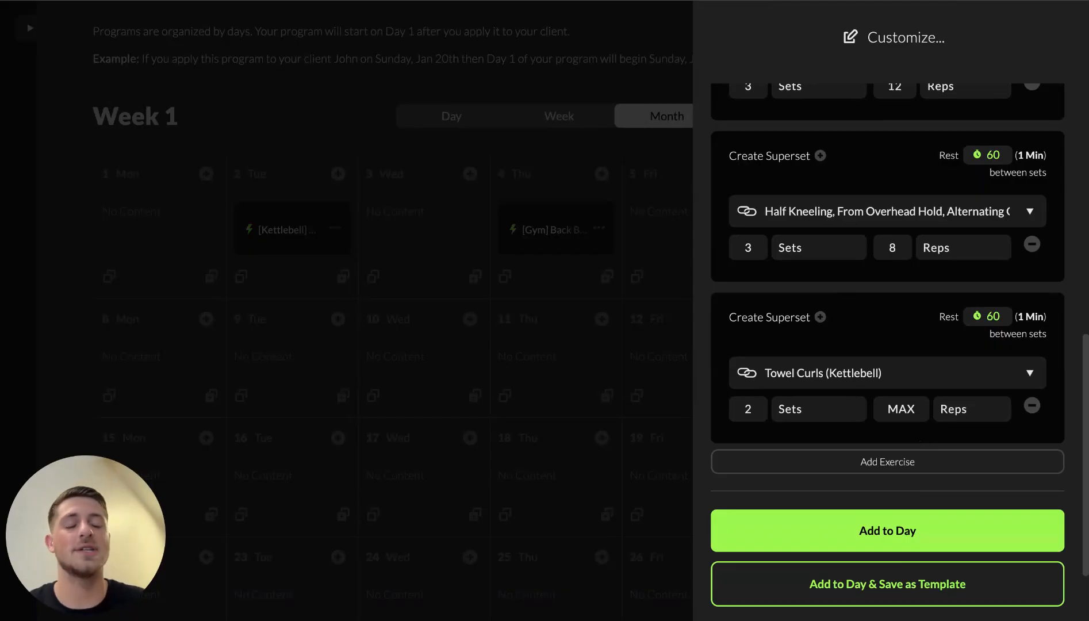
scroll(905, 527, "down", 2)
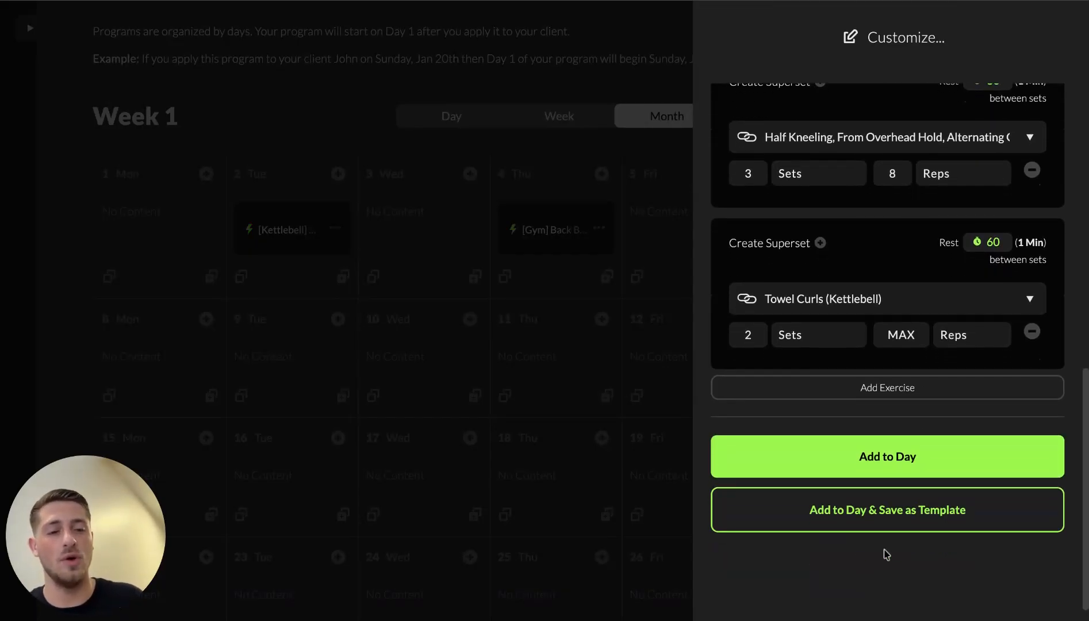
left_click(897, 457)
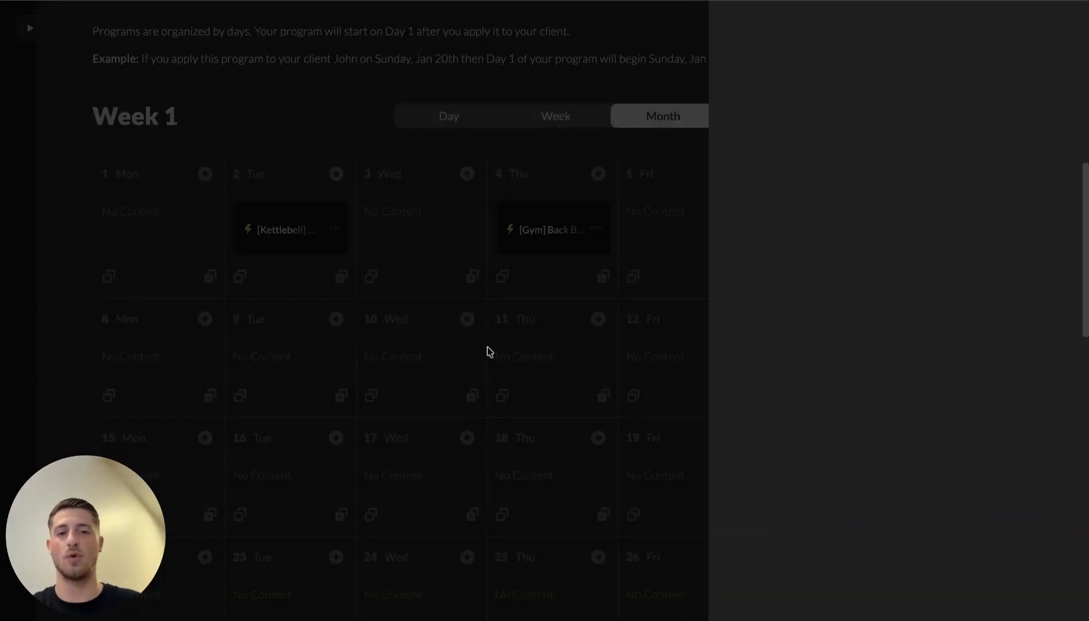
scroll(557, 446, "down", 2)
scroll(556, 448, "down", 2)
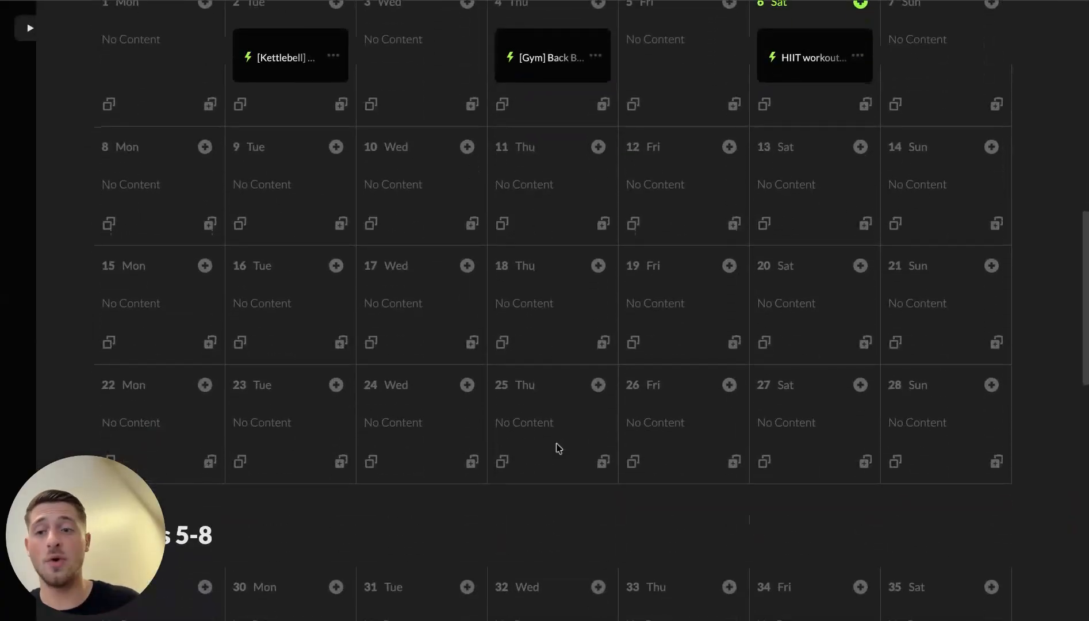
scroll(565, 277, "up", 2)
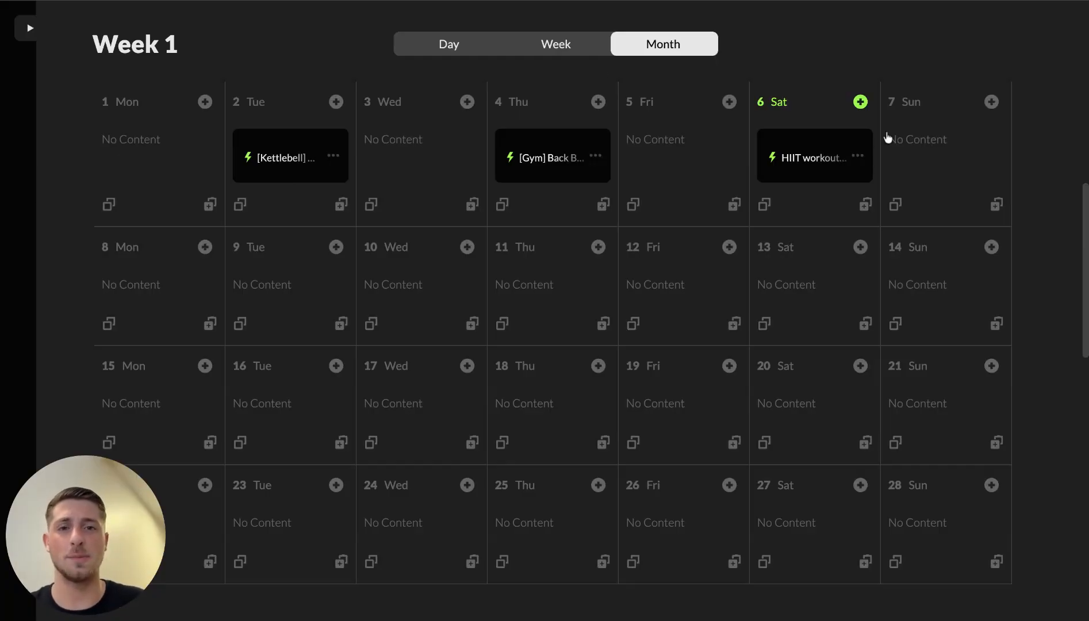
scroll(366, 234, "down", 1)
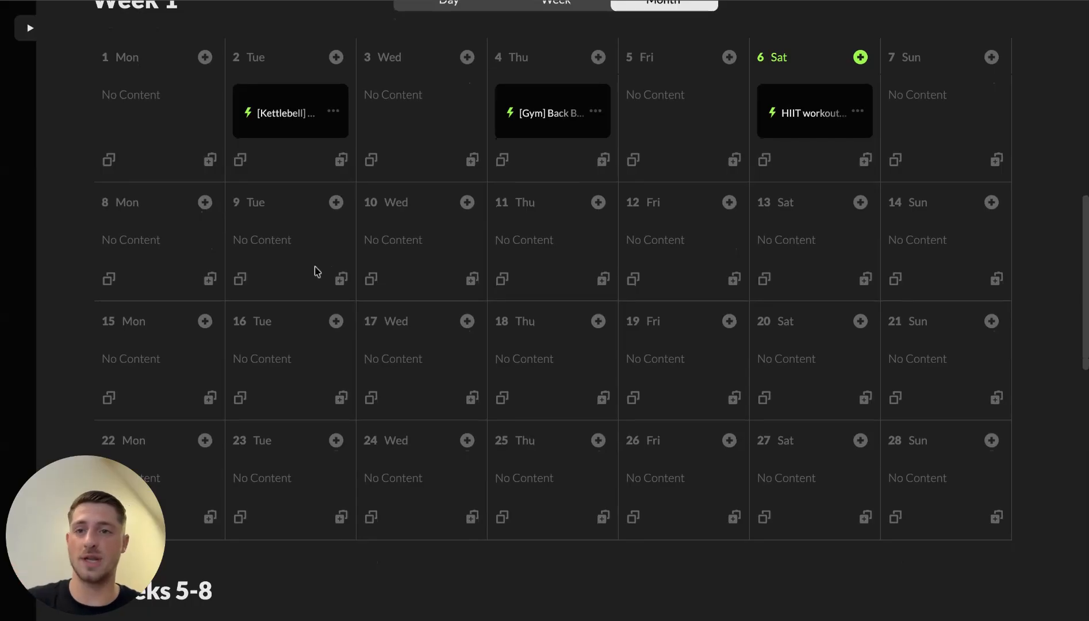
Step: Copy the day 2 Kettlebell workout onto days 9, 16 and 23
scroll(315, 271, "down", 1)
scroll(315, 270, "up", 2)
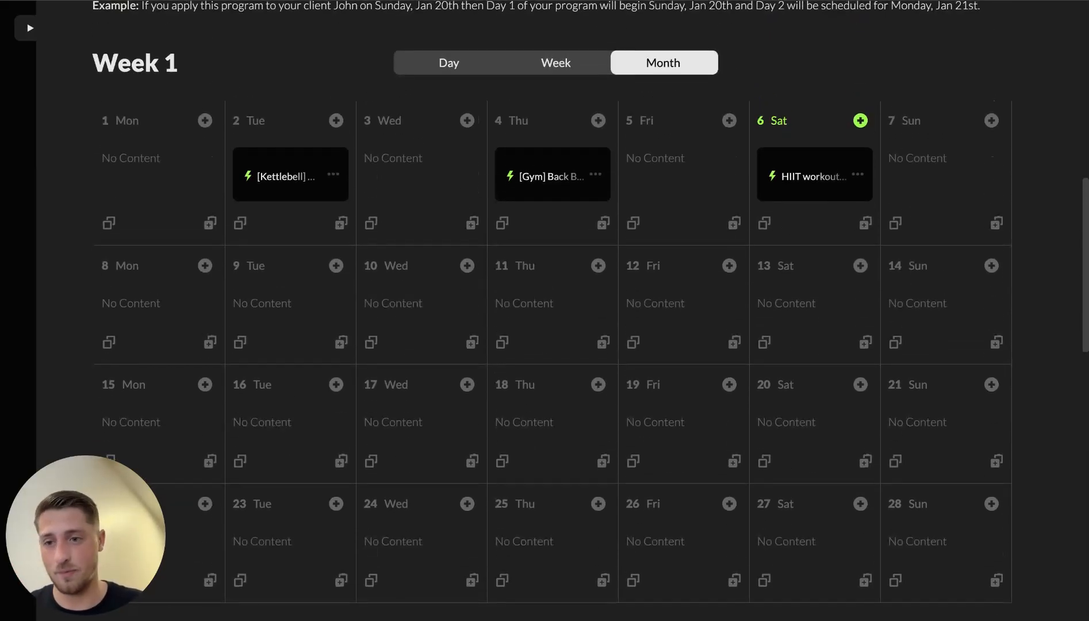
left_click(332, 178)
left_click(280, 186)
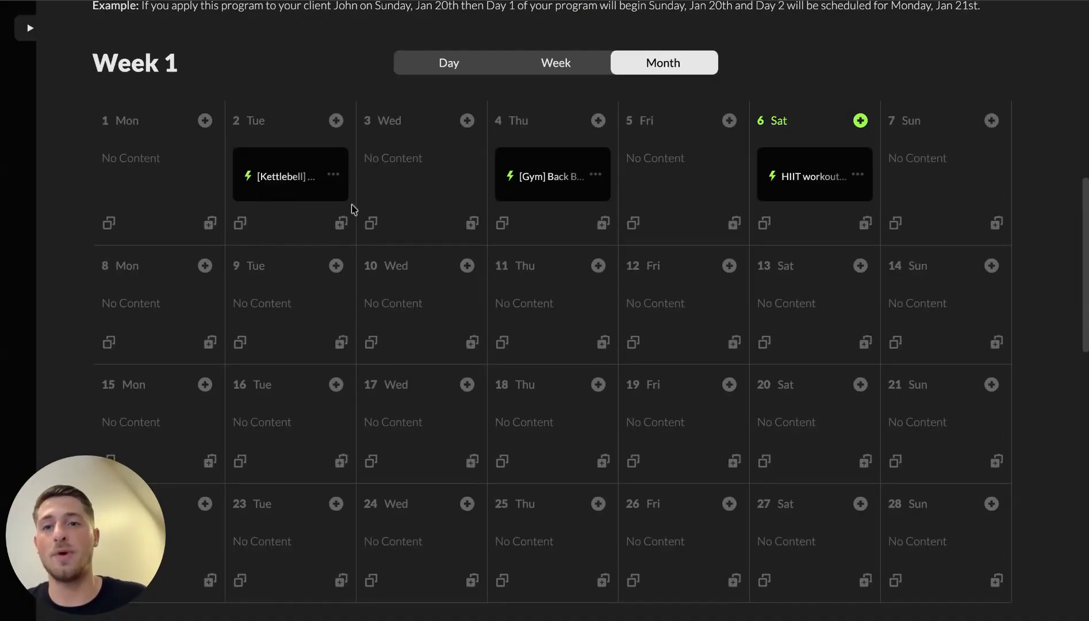
left_click(344, 342)
left_click(305, 360)
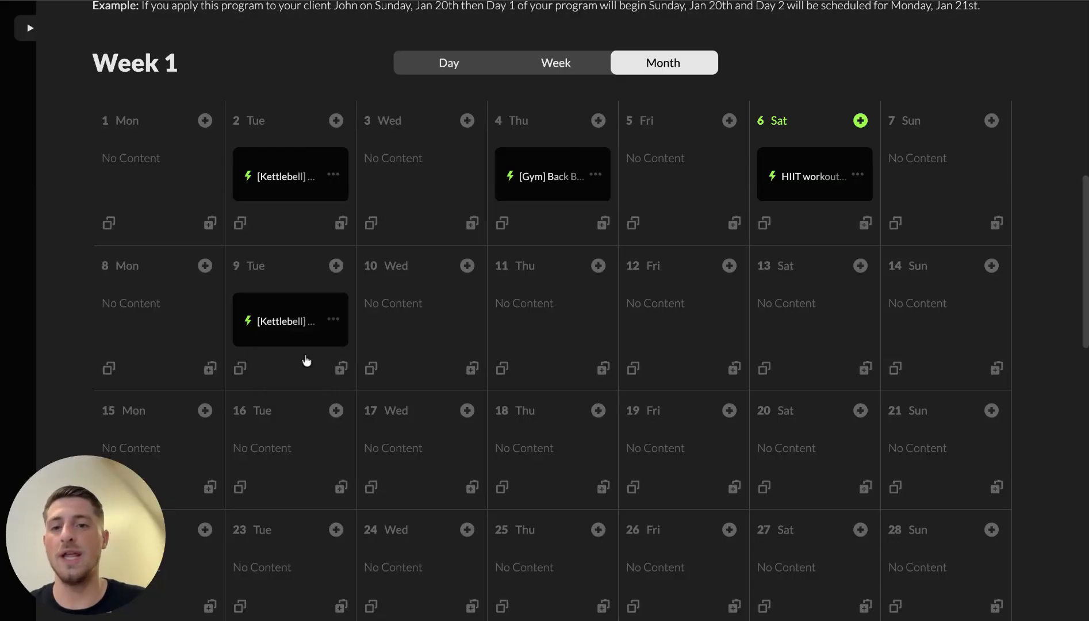
left_click(333, 323)
left_click(294, 360)
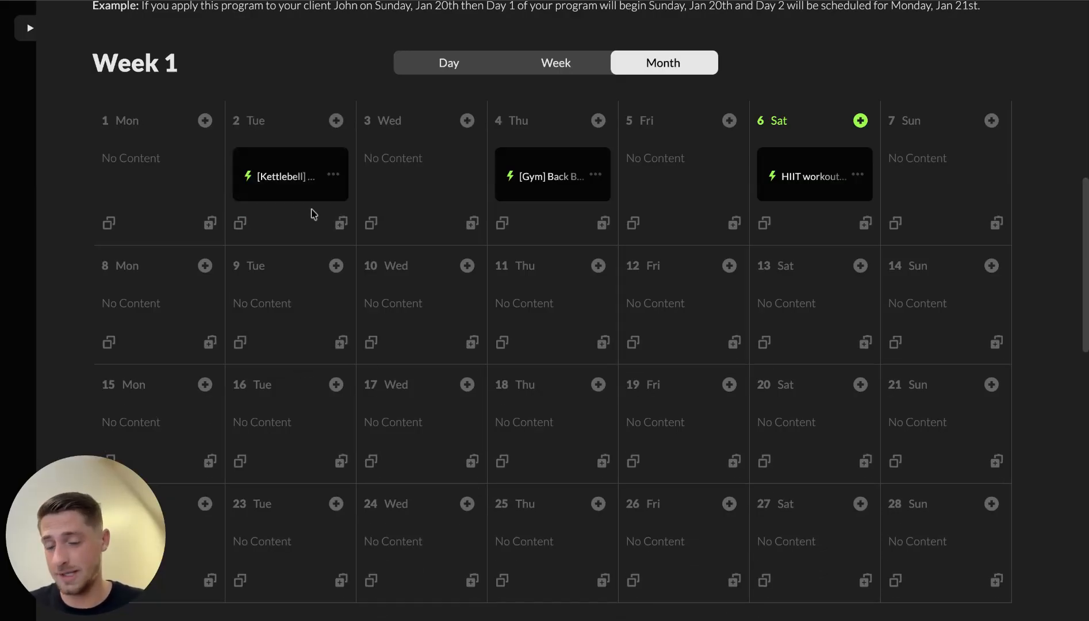
left_click(341, 342)
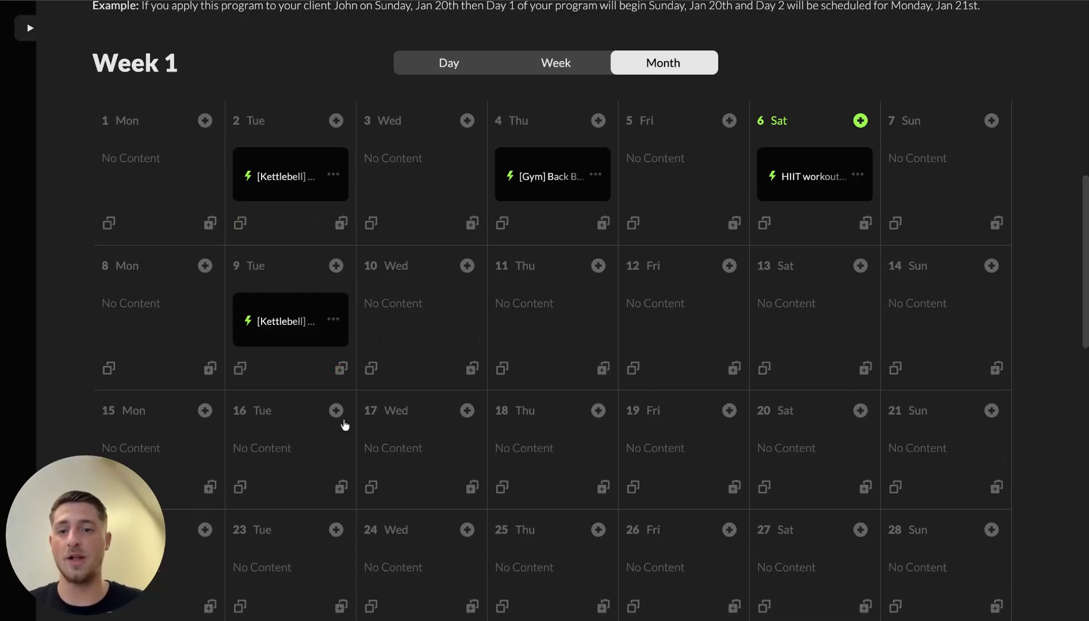
left_click(341, 487)
scroll(341, 497, "down", 2)
left_click(341, 506)
scroll(598, 352, "up", 2)
Step: Copy the Gym Back Banger workout onto days 11, 18 and 25
left_click(503, 239)
left_click(602, 383)
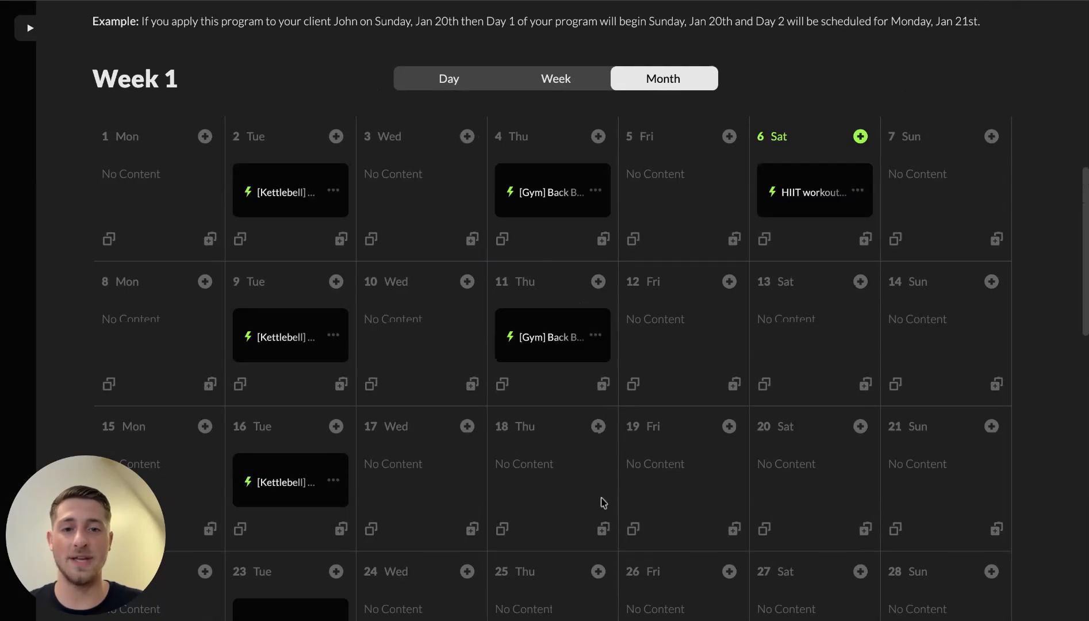
left_click(603, 528)
scroll(603, 532, "down", 2)
left_click(603, 590)
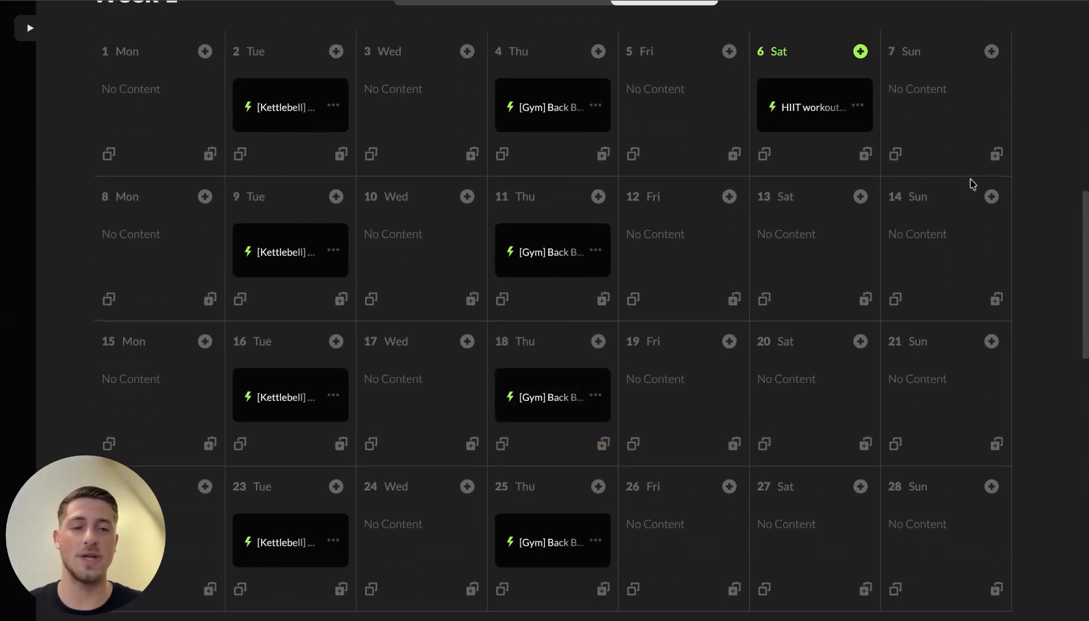
scroll(795, 216, "up", 1)
Step: Paste the HIIT workout onto days 13, 20 and 27 and review Back Banger
left_click(865, 347)
scroll(868, 358, "down", 5)
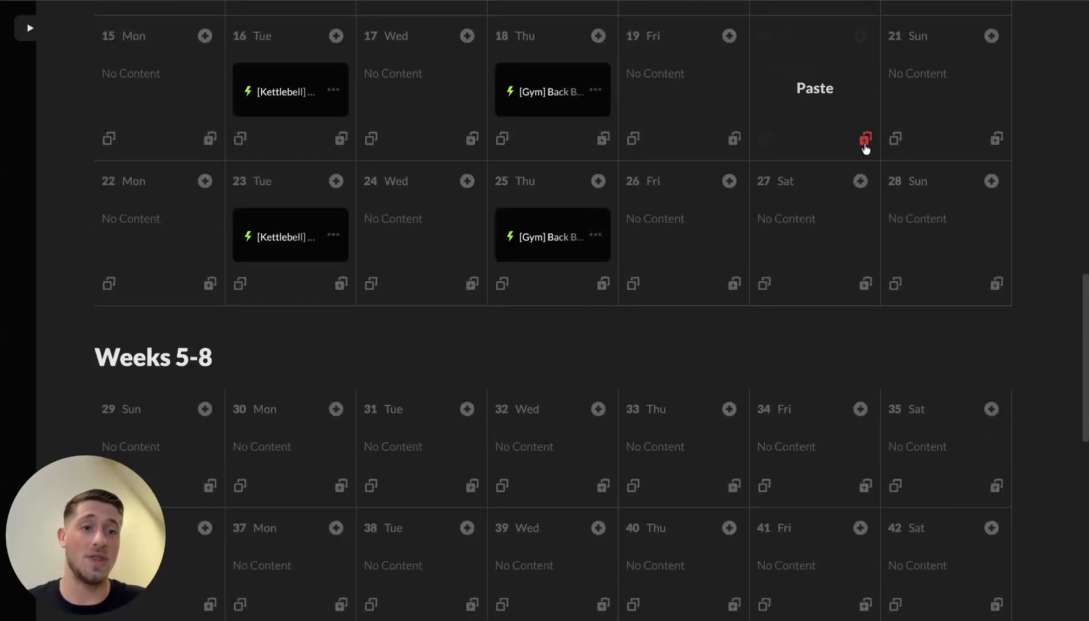
left_click(865, 144)
left_click(866, 287)
scroll(866, 292, "up", 5)
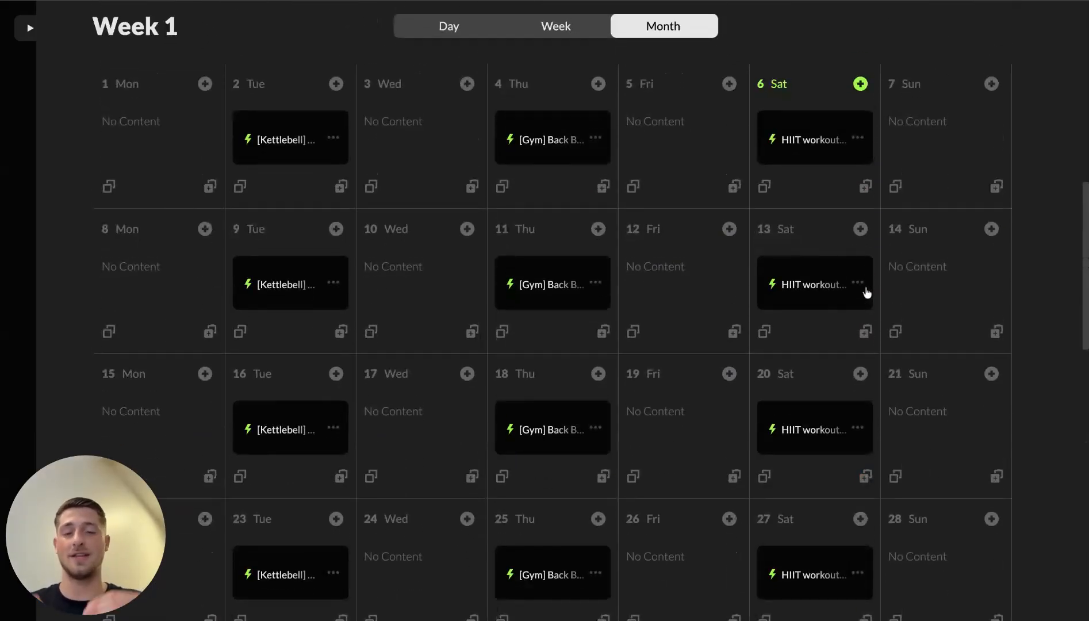
left_click(546, 144)
left_click(496, 314)
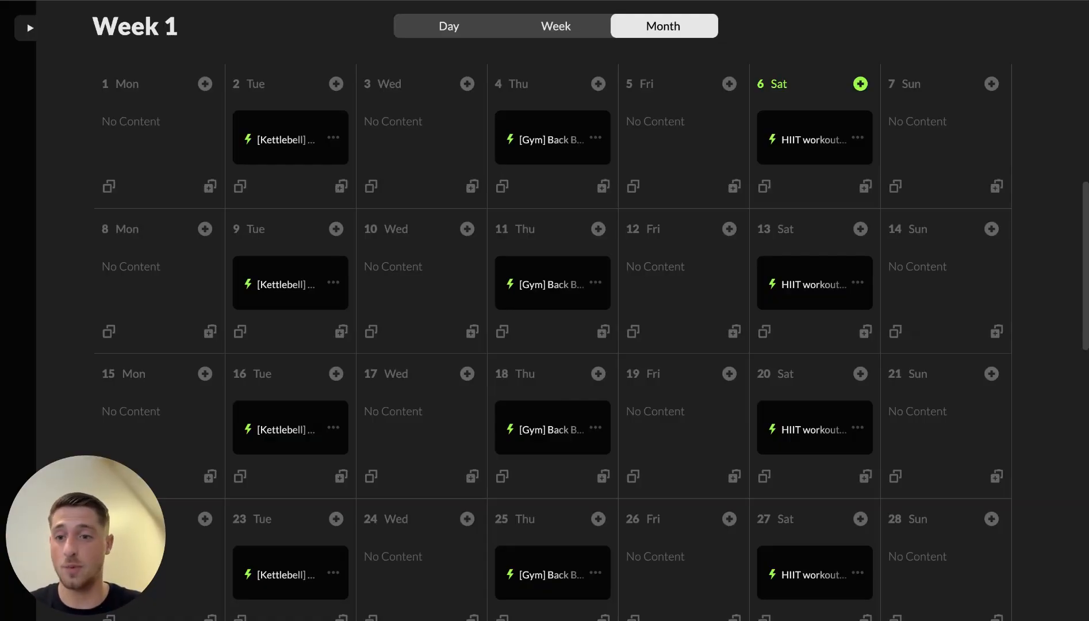
left_click(286, 141)
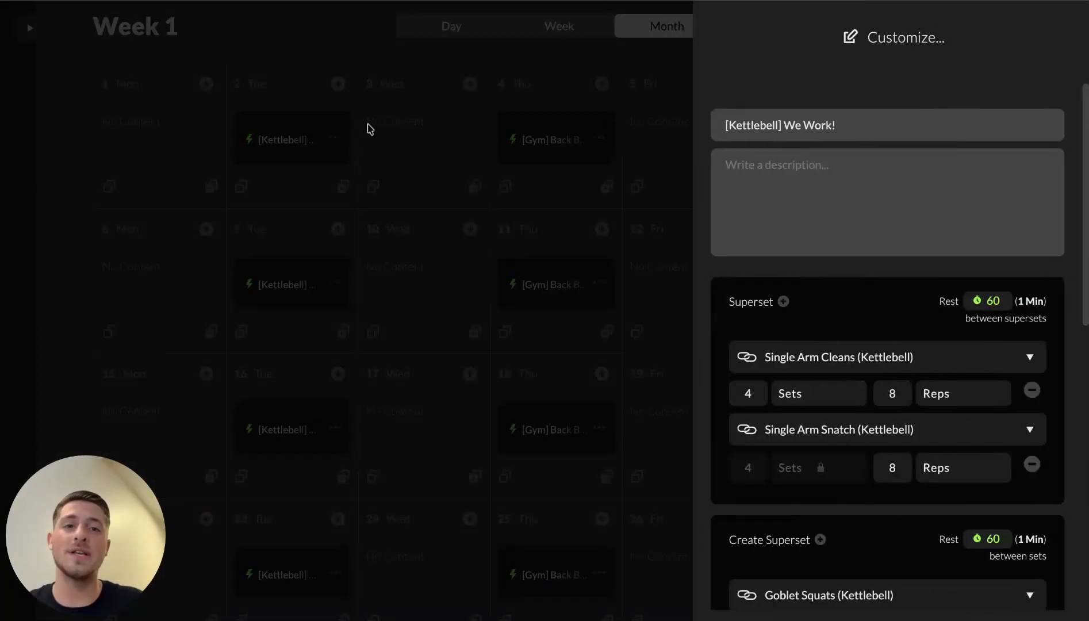
scroll(768, 361, "down", 1)
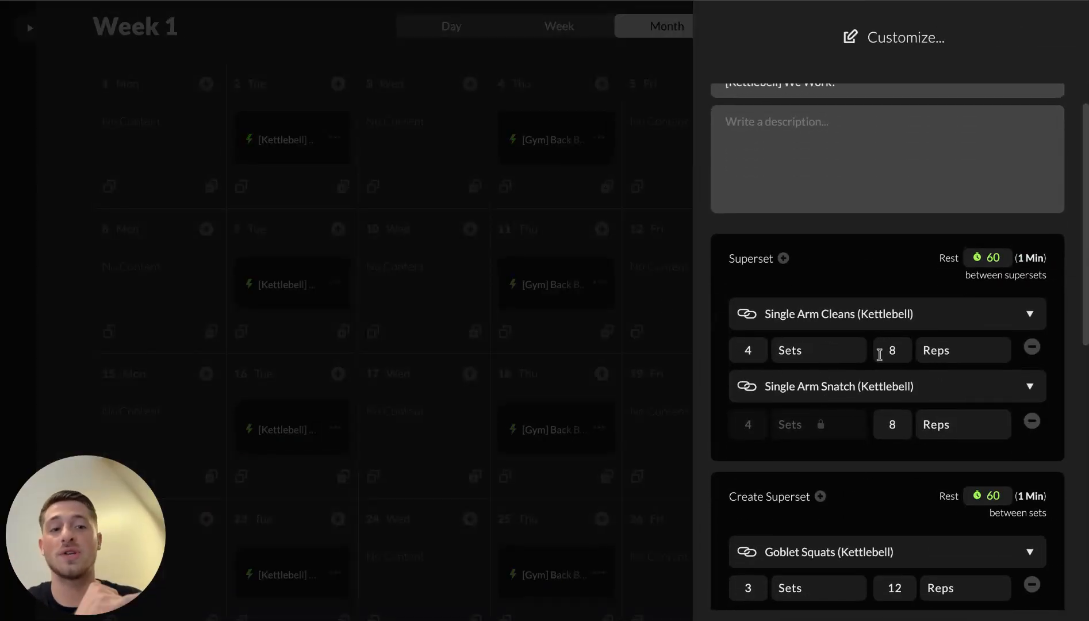
left_click(290, 345)
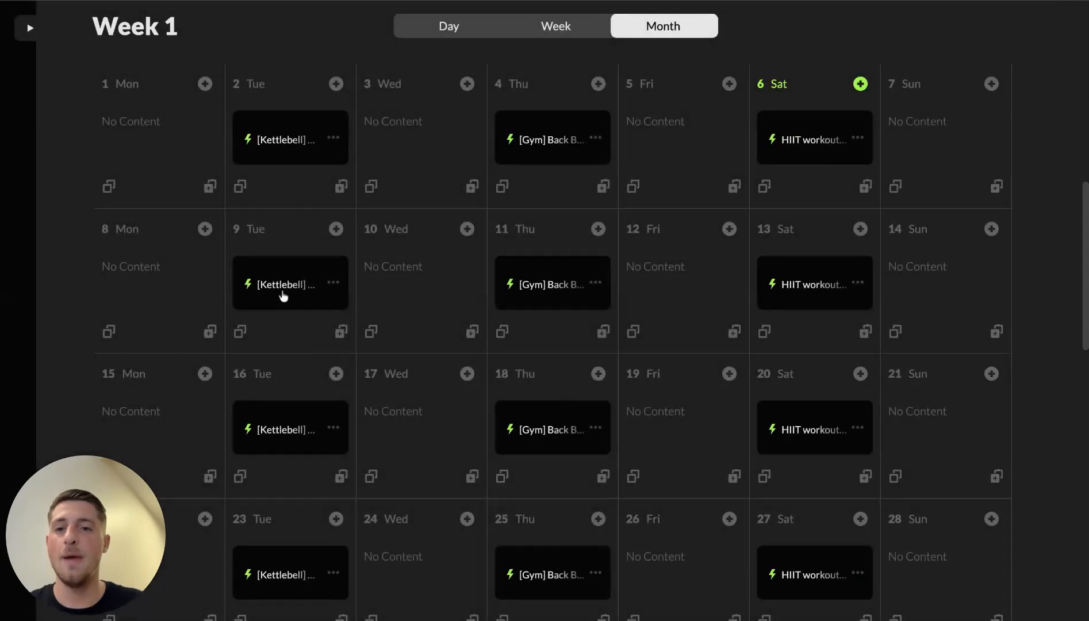
left_click(283, 296)
left_click(757, 395)
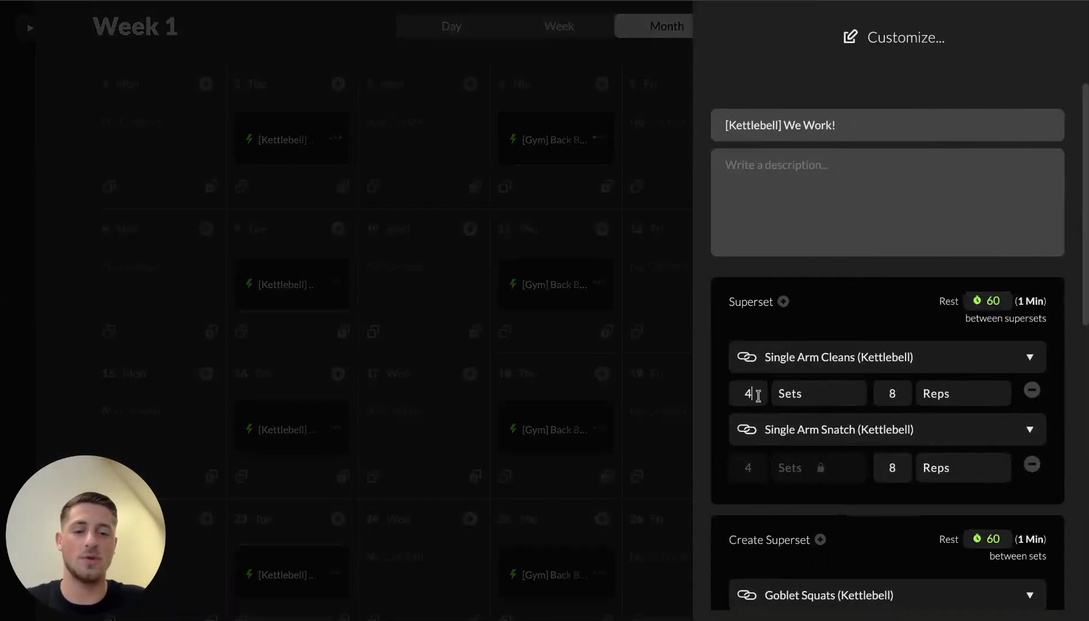
left_click(903, 396)
key("BackSpace")
type("12")
scroll(872, 351, "down", 10)
scroll(865, 209, "up", 10)
scroll(865, 213, "down", 10)
left_click(921, 460)
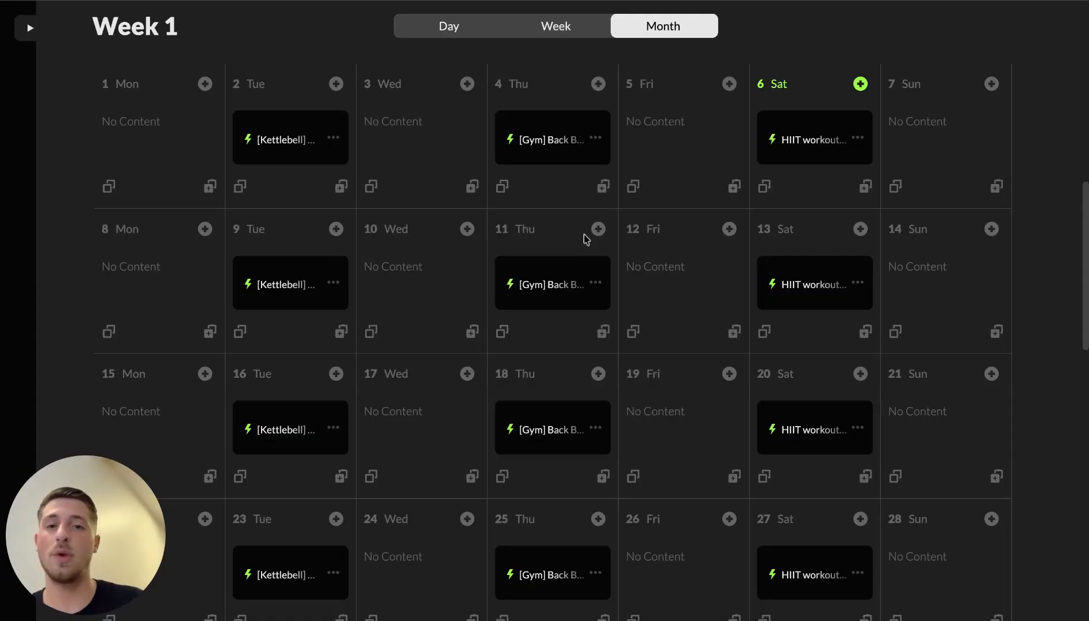
Step: Open the add-content menu on Wednesday day 3 and browse its content types
left_click(467, 83)
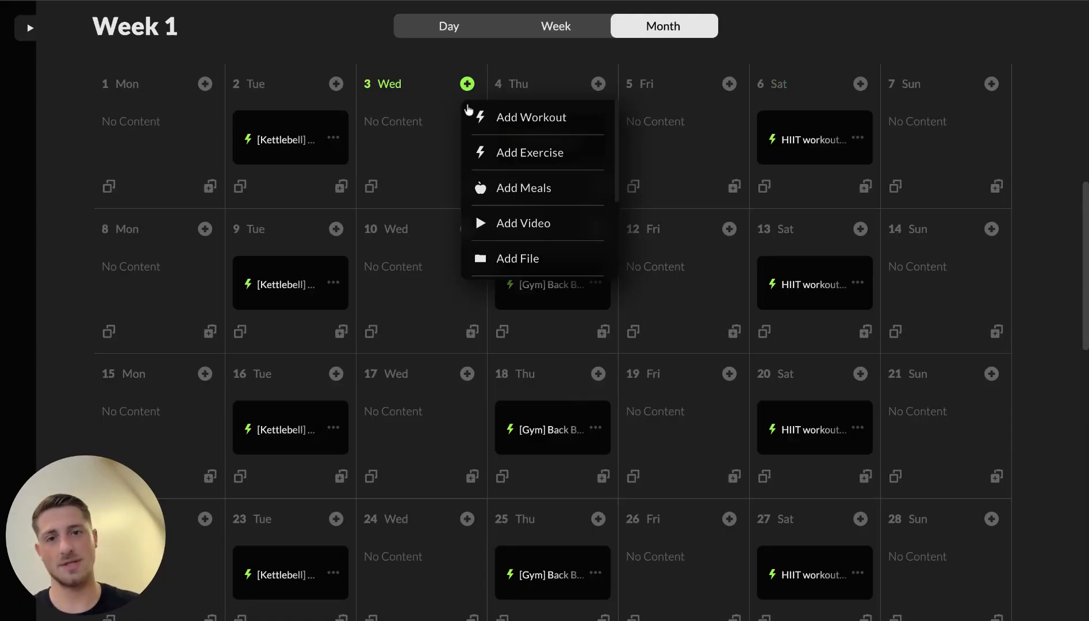
scroll(528, 275, "down", 1)
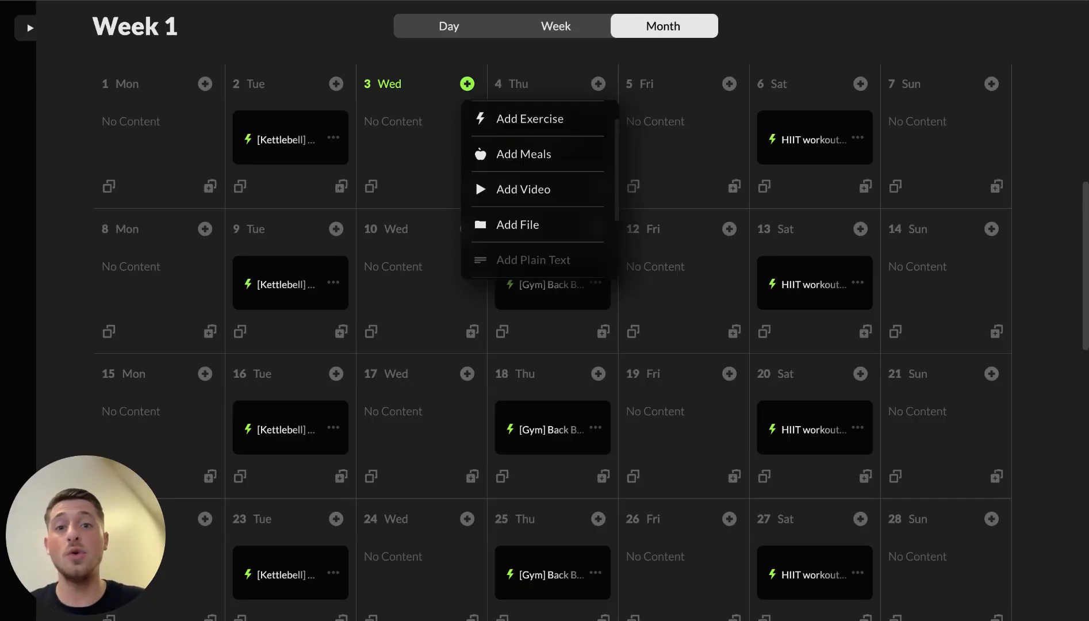
scroll(574, 212, "up", 1)
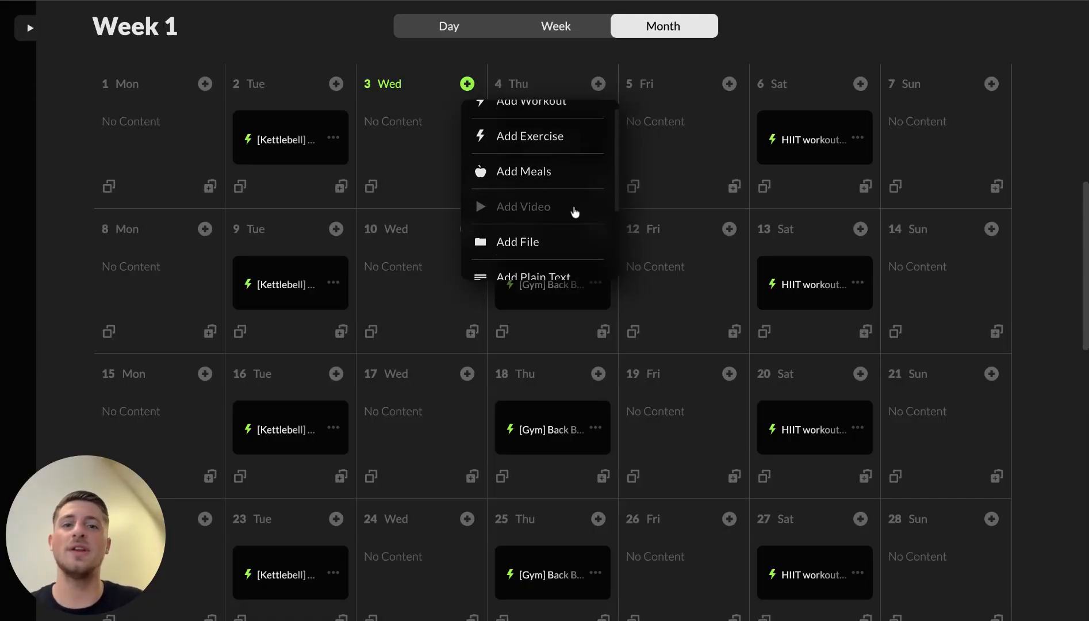
scroll(538, 237, "down", 1)
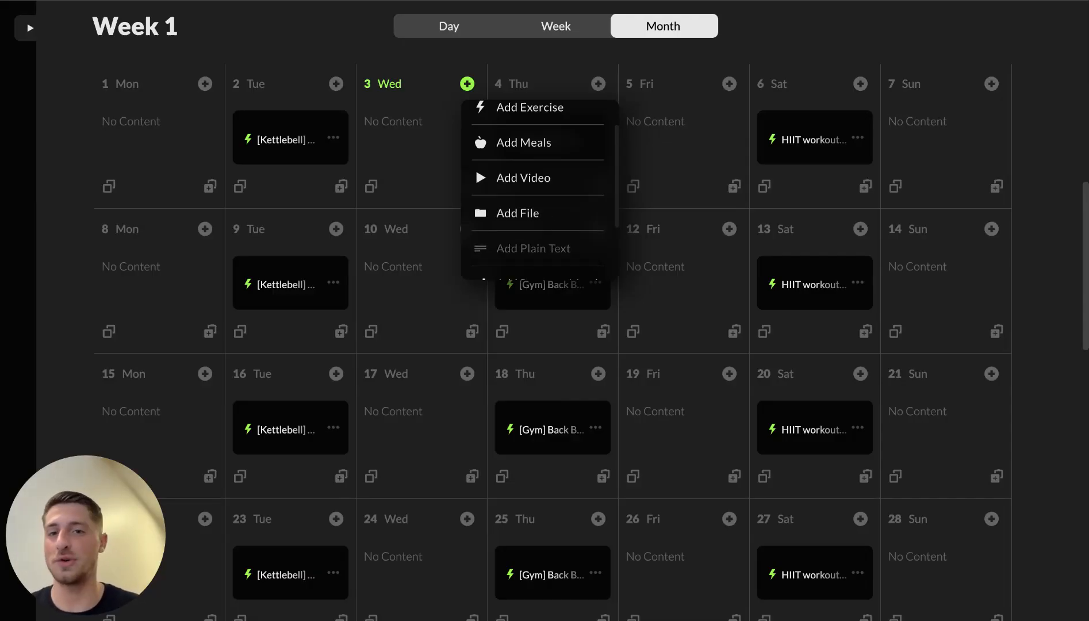
scroll(537, 168, "up", 1)
scroll(537, 170, "down", 1)
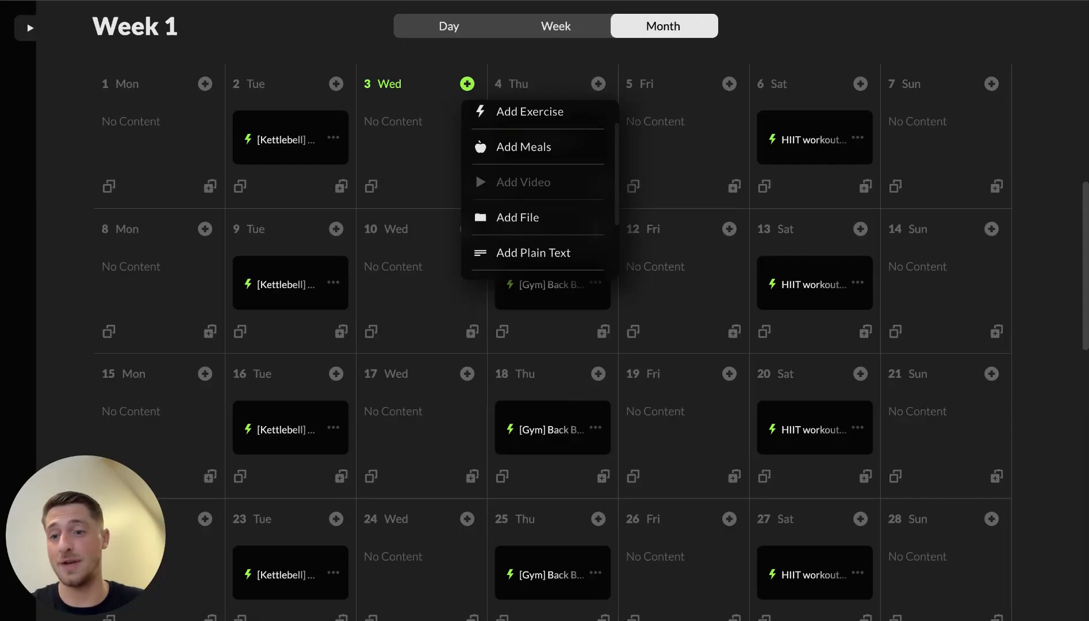
Step: Add Optimizing Hypertrophy to day 3, carb baseline to day 12, muscle pump to day 17
left_click(523, 182)
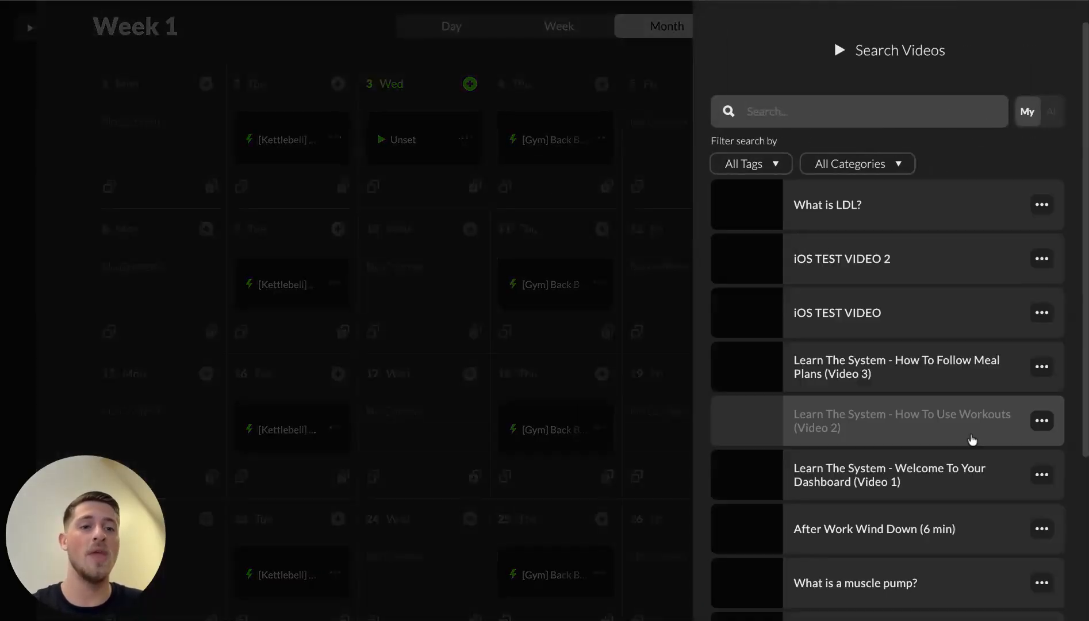
scroll(901, 370, "down", 5)
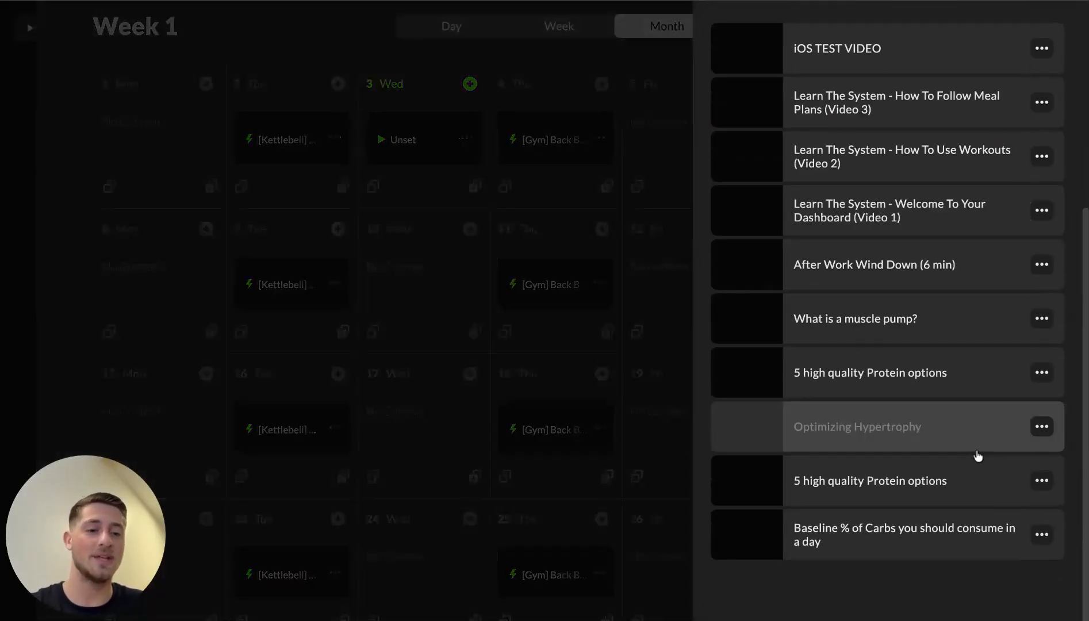
left_click(894, 442)
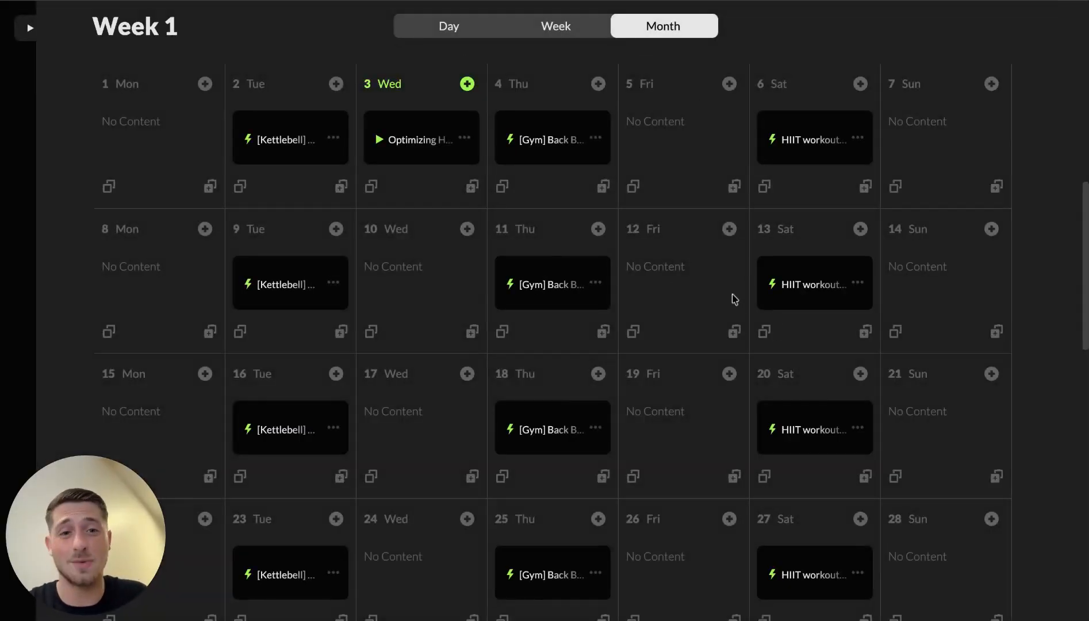
left_click(729, 229)
left_click(788, 371)
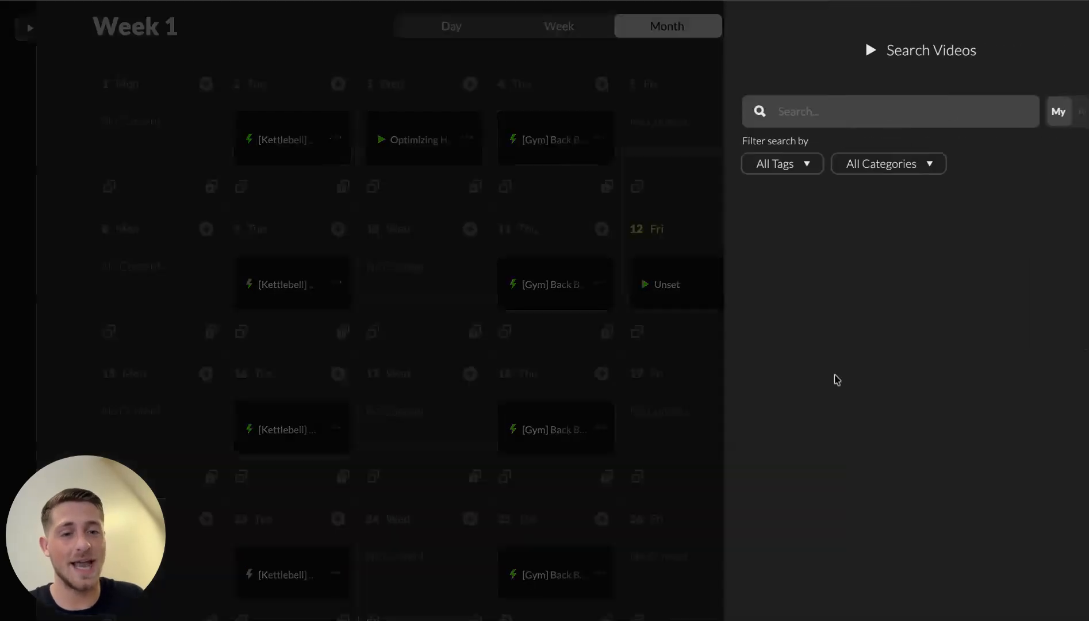
scroll(897, 454, "down", 5)
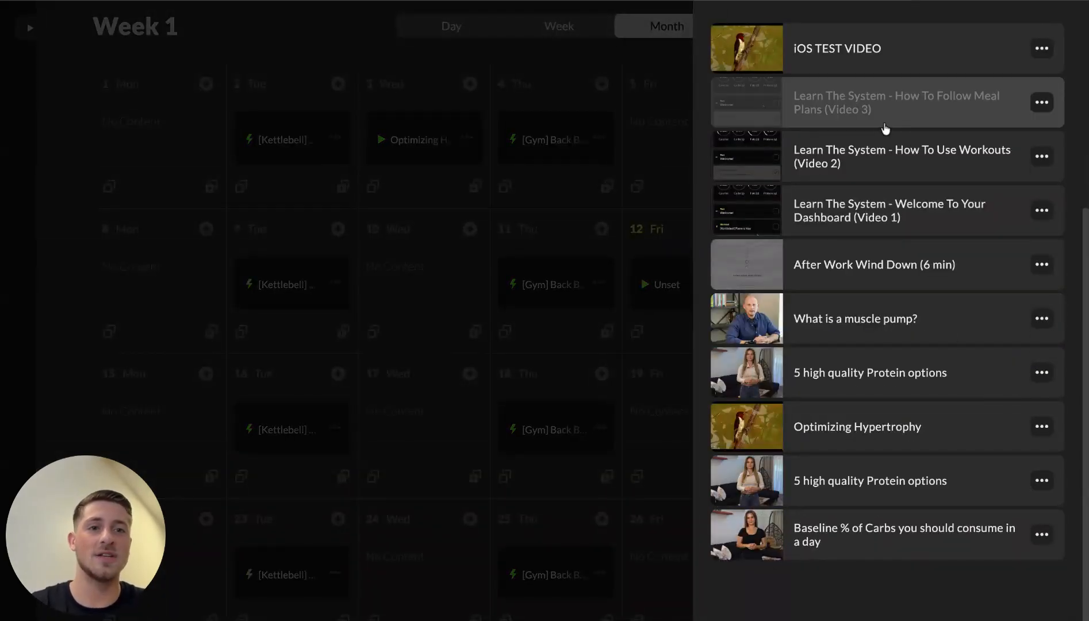
left_click(835, 537)
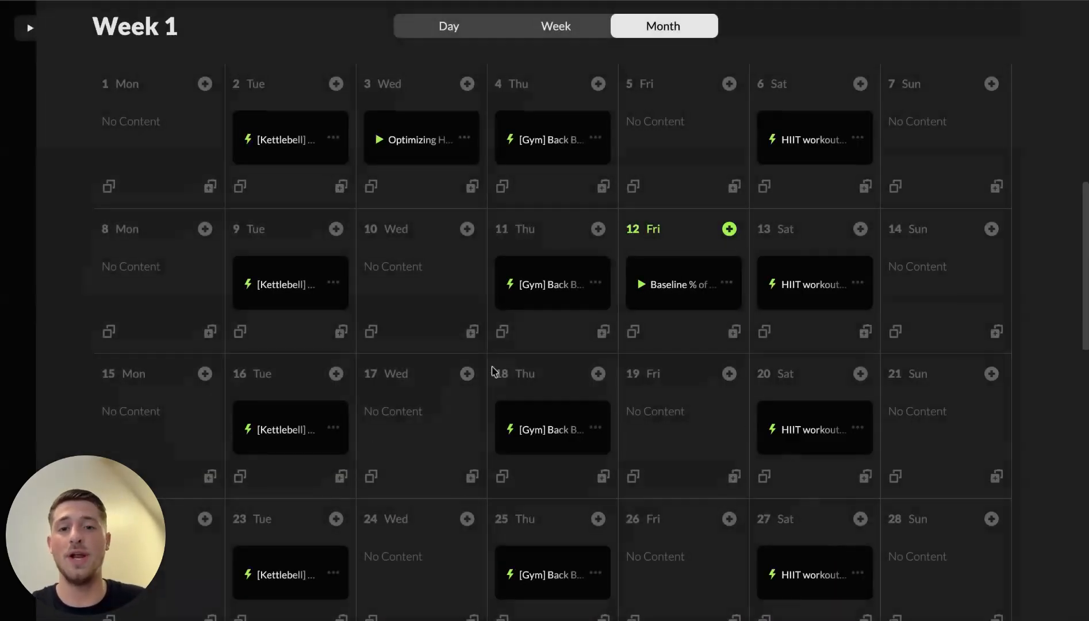
left_click(467, 373)
left_click(509, 514)
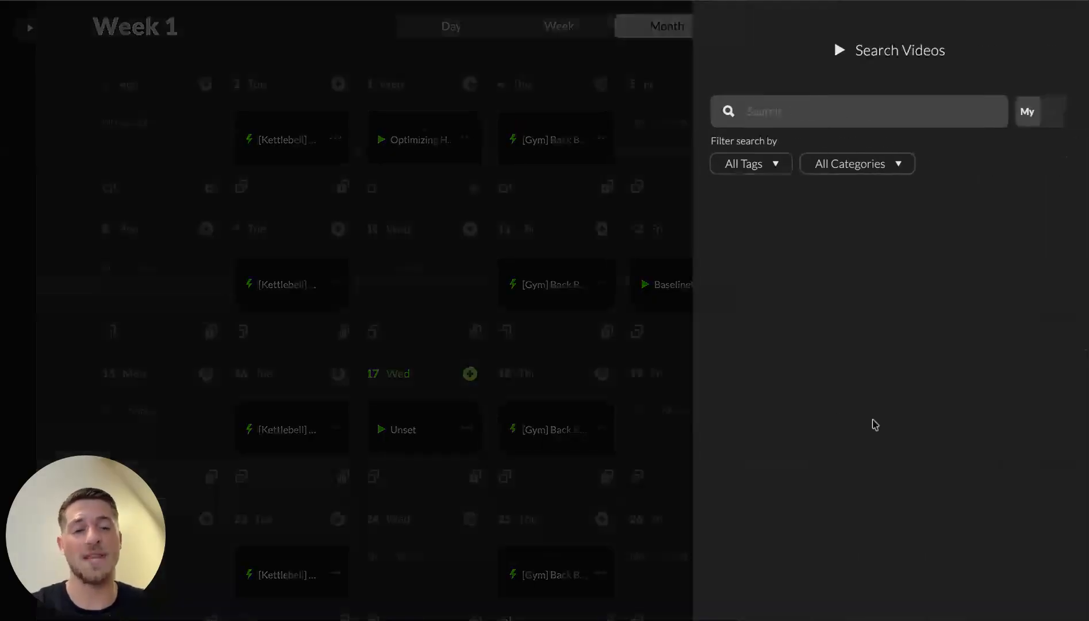
scroll(868, 425, "down", 5)
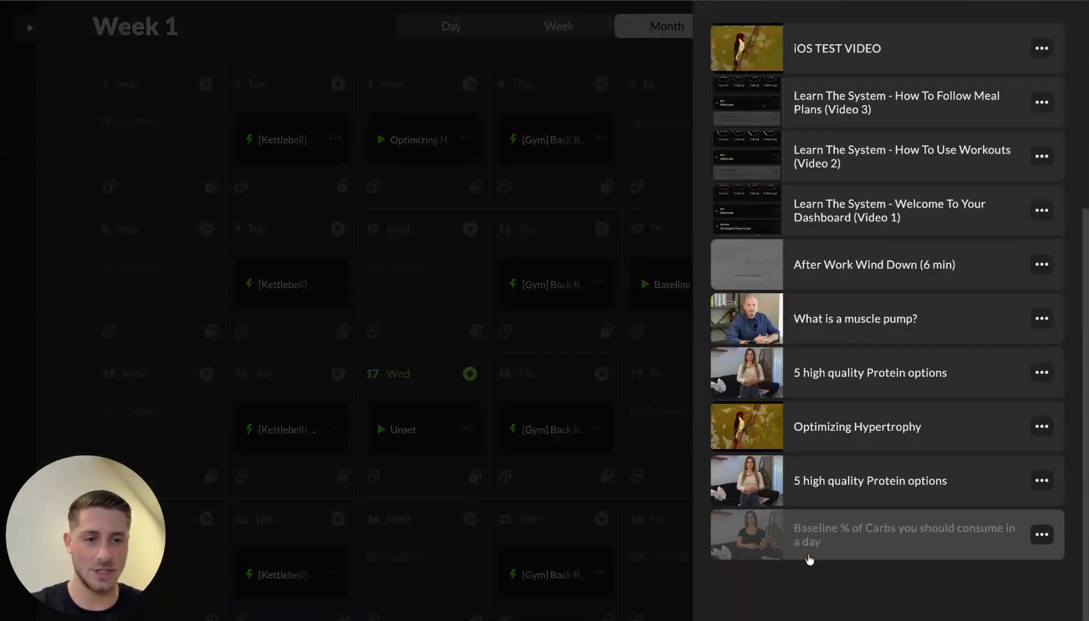
left_click(862, 318)
scroll(727, 573, "up", 1)
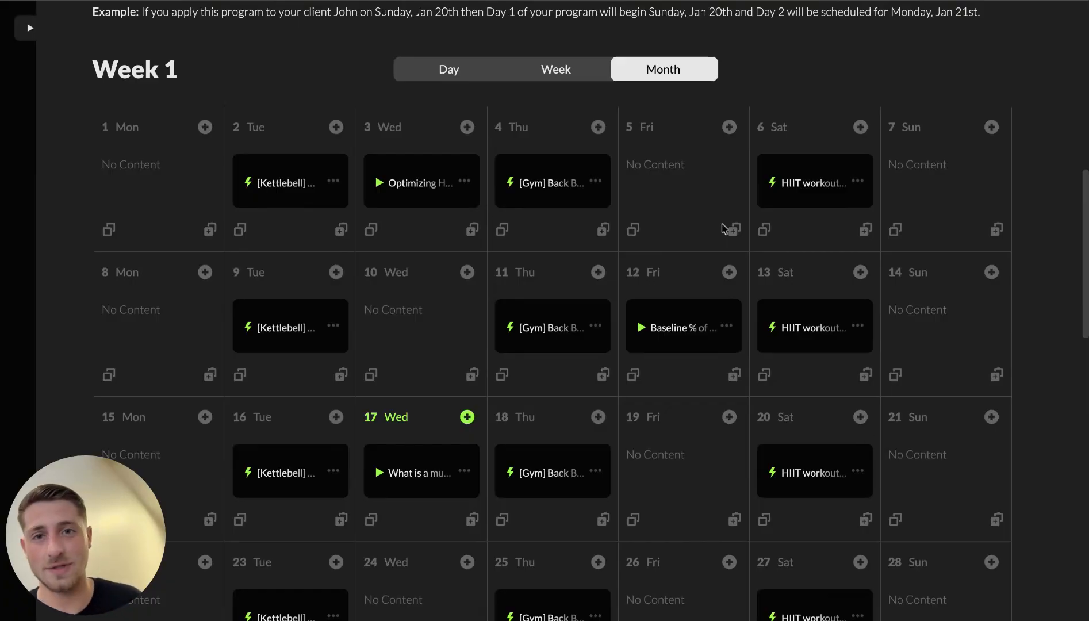
Step: Look over the content types that can be added to day 3
left_click(467, 126)
scroll(531, 251, "down", 1)
scroll(531, 250, "down", 1)
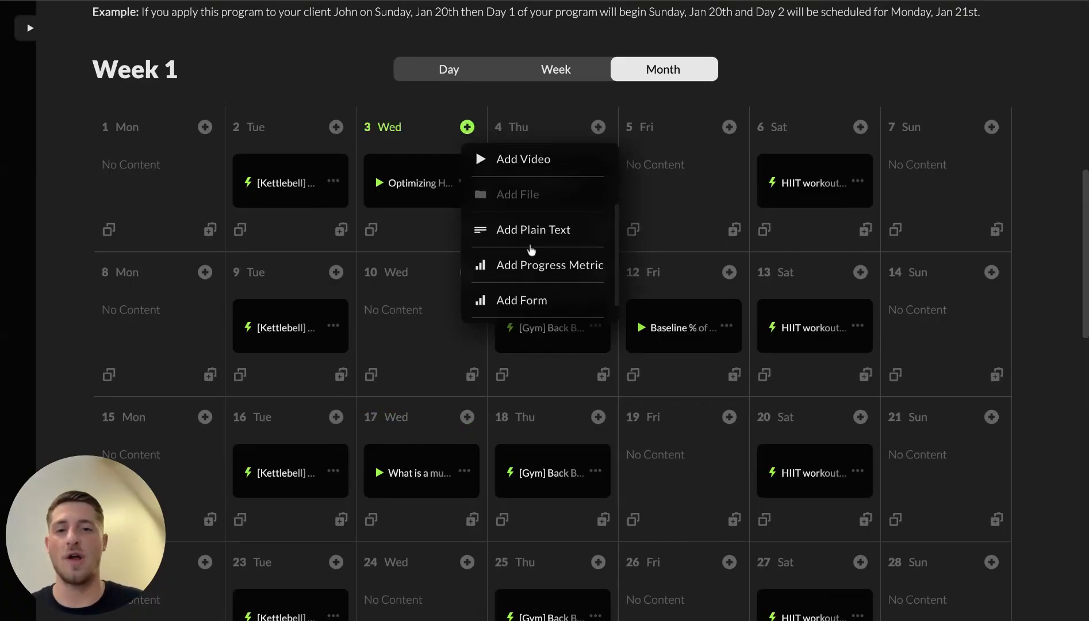
scroll(577, 305, "down", 1)
scroll(578, 305, "up", 3)
scroll(578, 305, "down", 2)
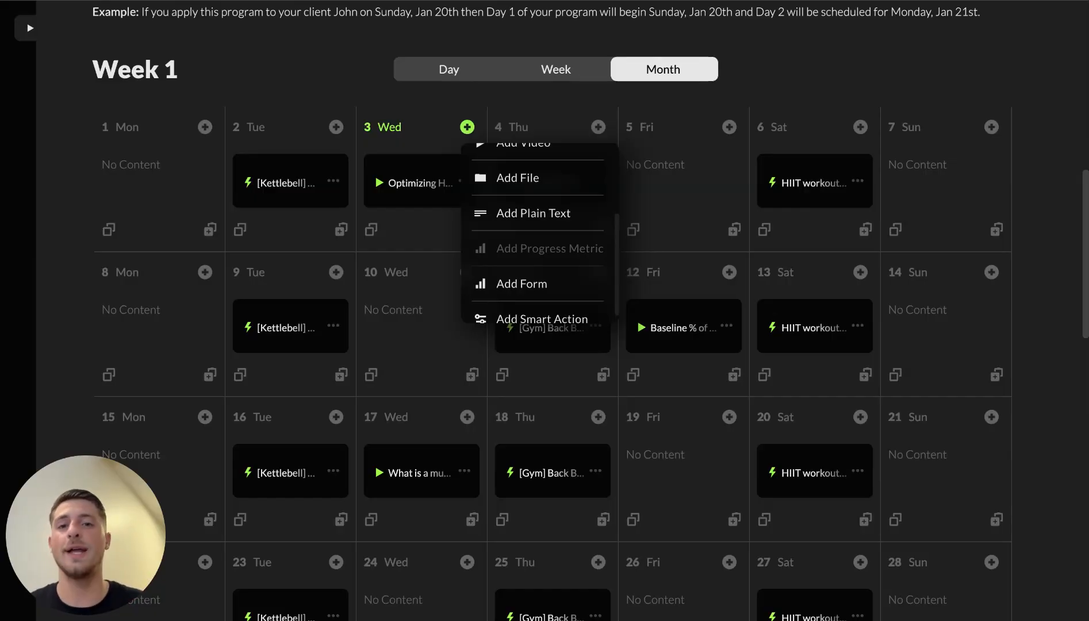
Step: Search metrics for 'weight' and attach 'What is your weight? (lbs)' to Sunday day 7
left_click(991, 126)
scroll(904, 279, "down", 3)
left_click(965, 234)
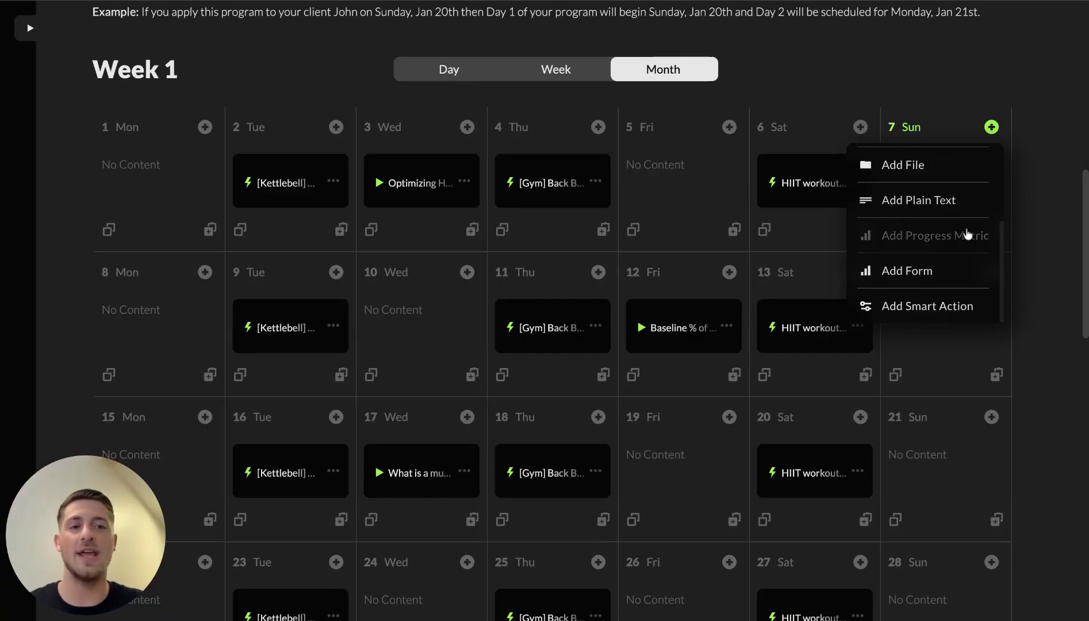
scroll(845, 285, "down", 6)
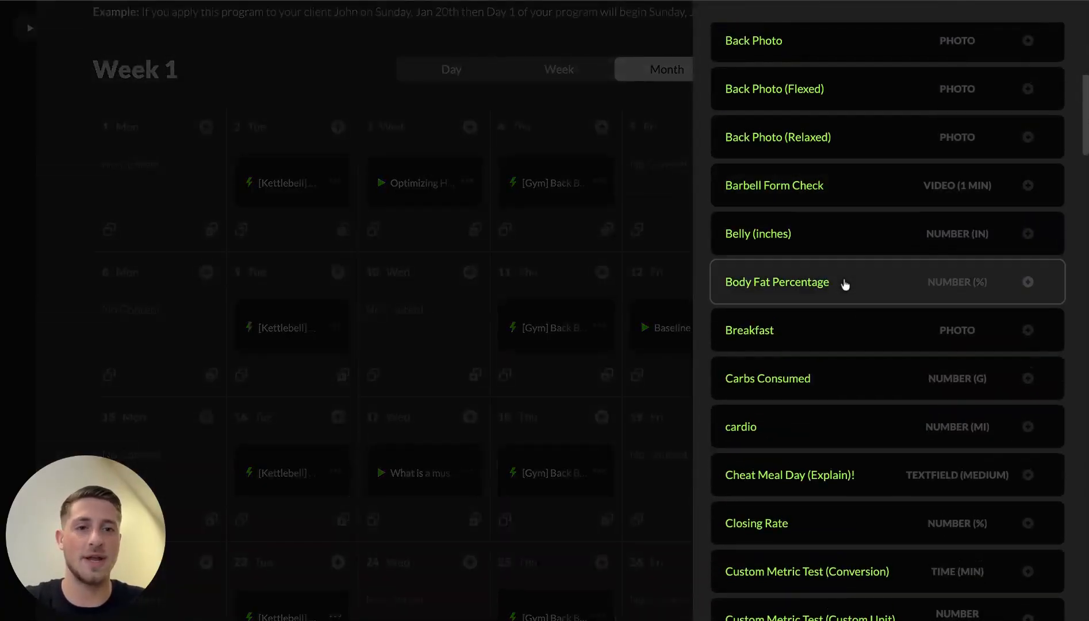
scroll(879, 350, "up", 6)
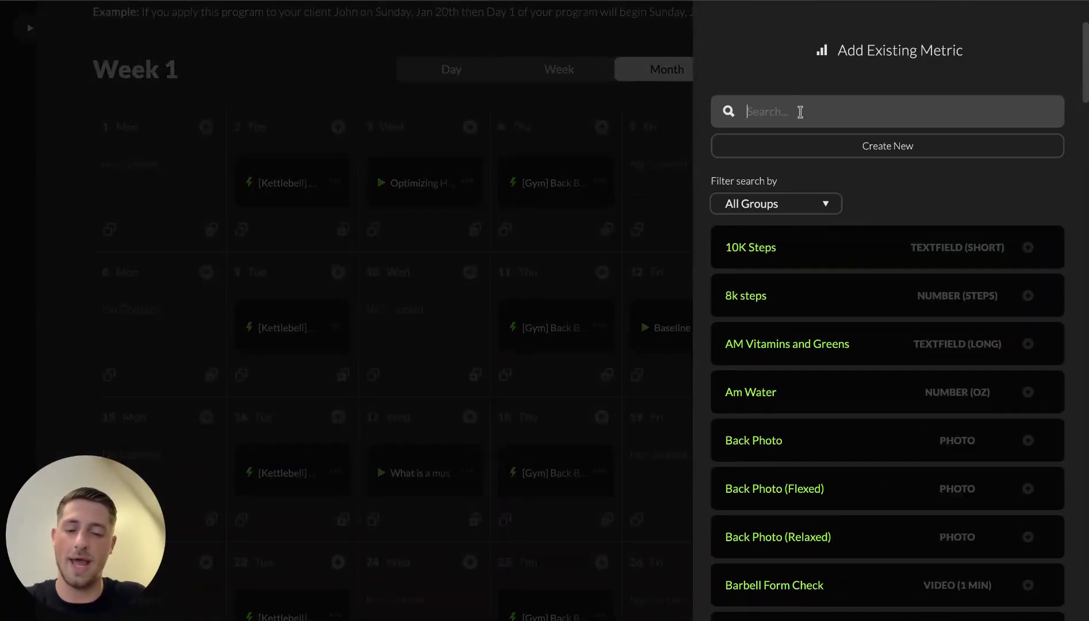
left_click(800, 111)
type("weight")
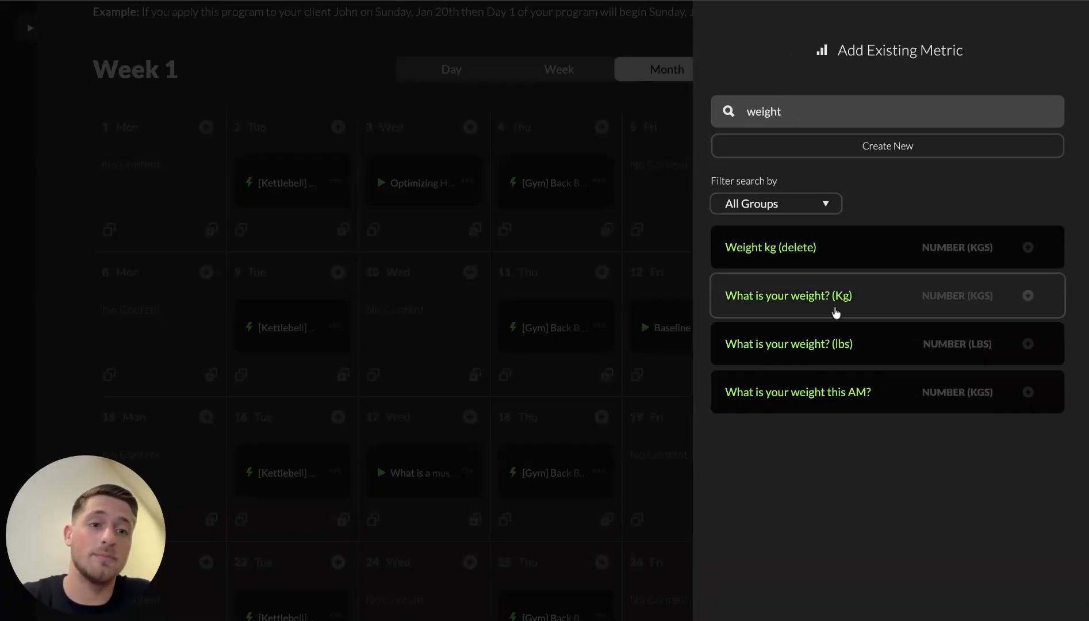
left_click(830, 348)
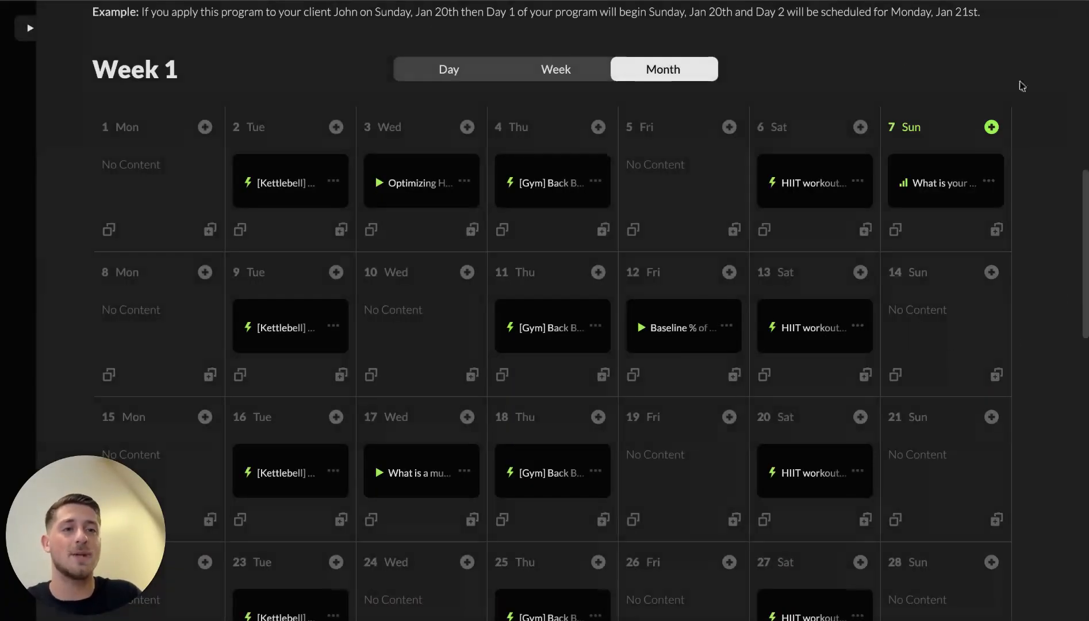
Step: Copy day 7's weight metric and paste it onto days 14, 21 and 28
left_click(895, 230)
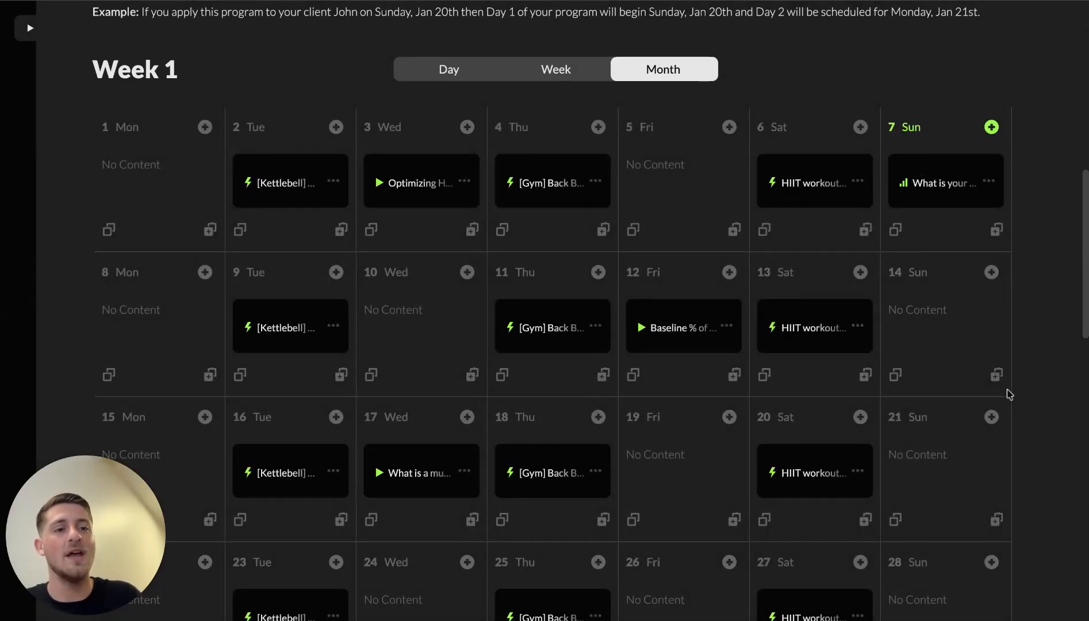
left_click(998, 375)
scroll(1000, 377, "down", 1)
scroll(999, 382, "down", 2)
left_click(996, 390)
left_click(996, 529)
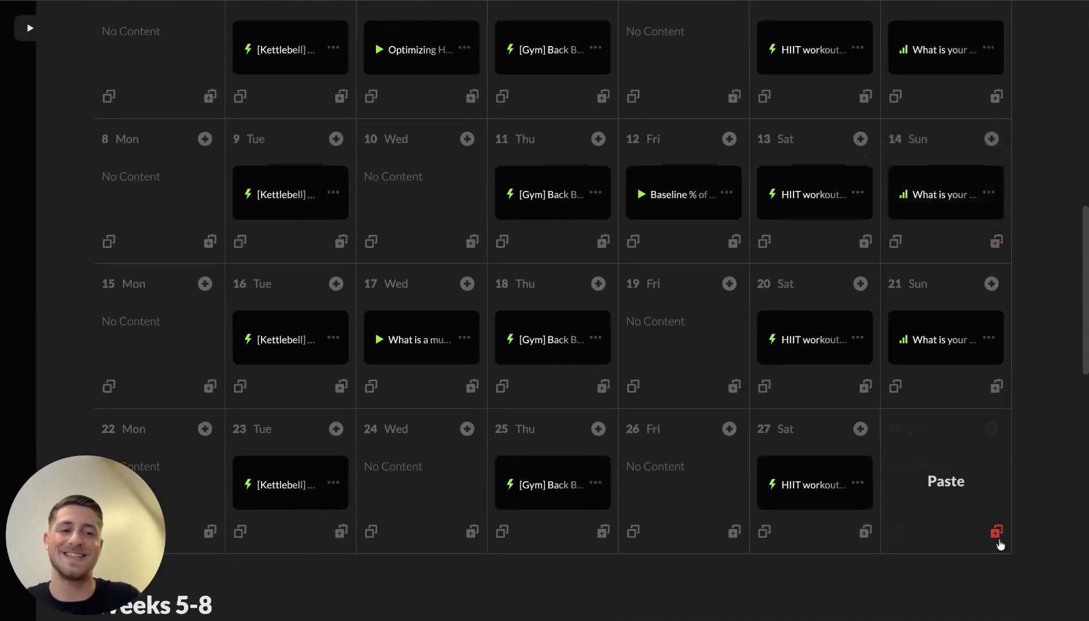
scroll(1084, 471, "up", 1)
scroll(1083, 472, "up", 2)
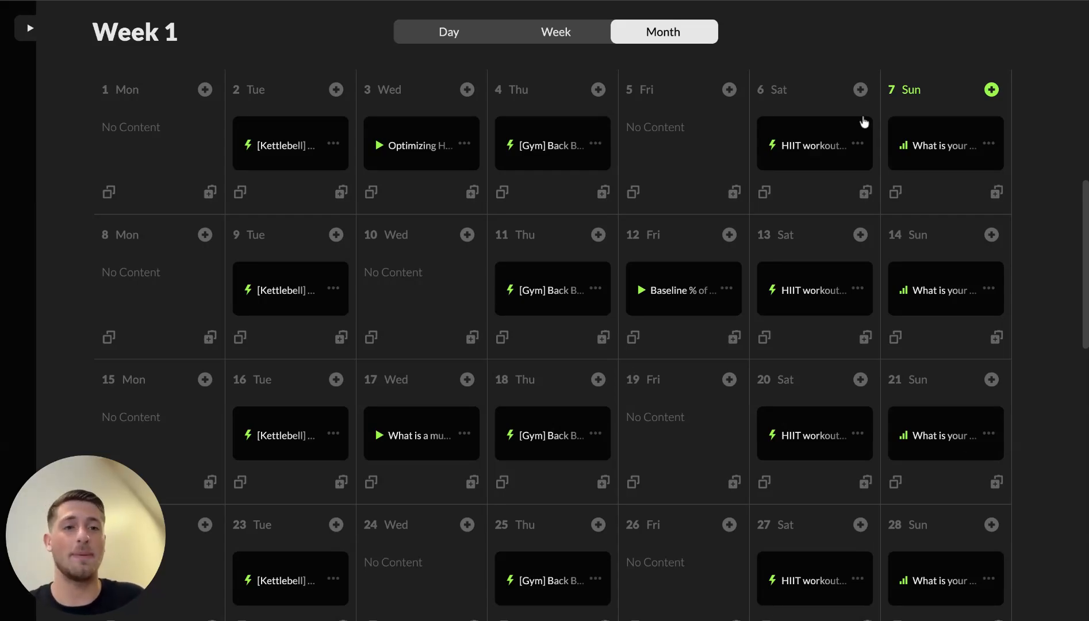
scroll(700, 160, "up", 1)
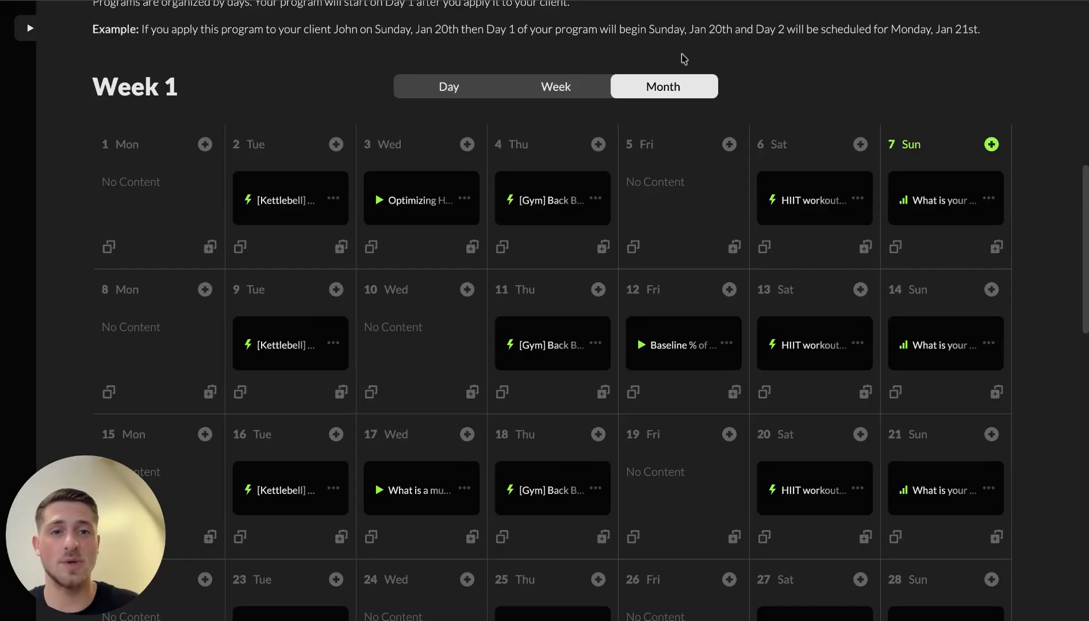
Step: Scroll past the filled Days 1–28 until the empty Weeks 5–8 section from day 29 is visible
scroll(605, 303, "down", 1)
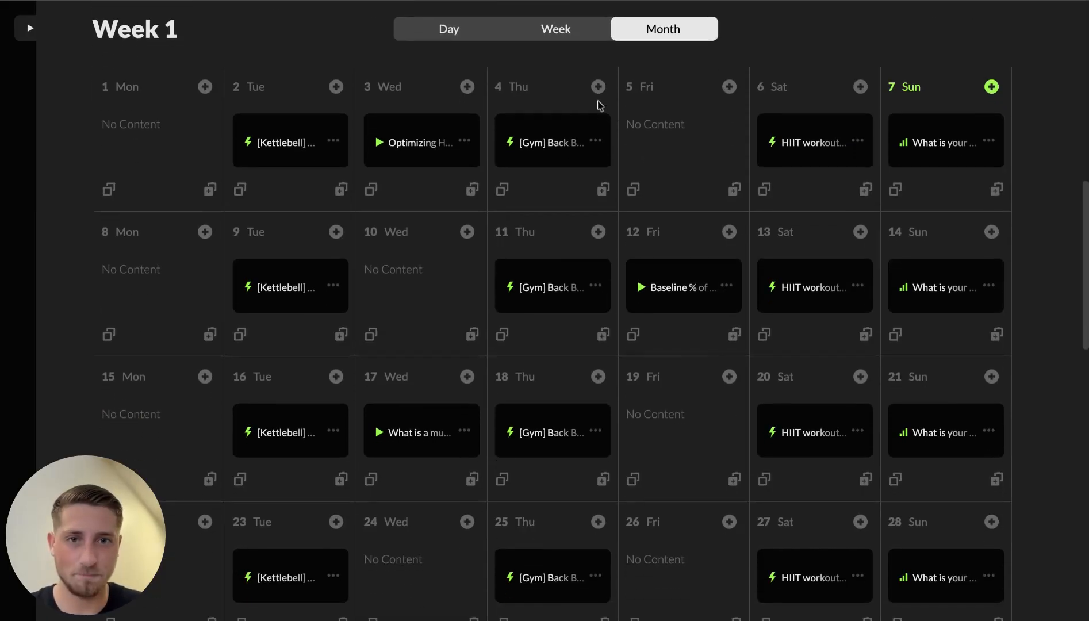
left_click(598, 86)
scroll(665, 210, "down", 3)
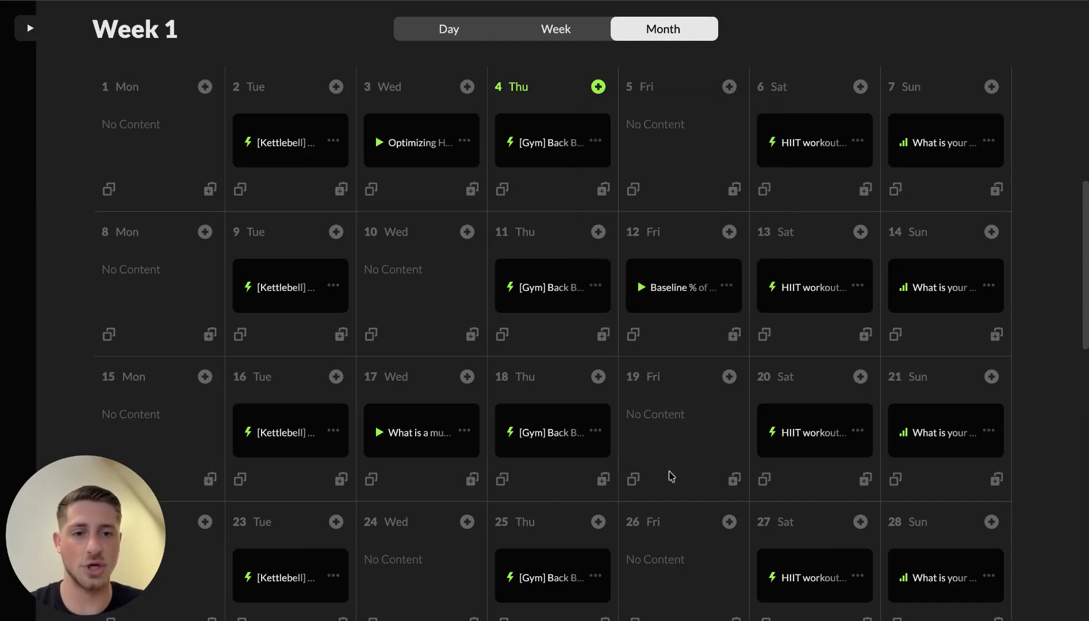
scroll(671, 474, "down", 3)
scroll(671, 476, "down", 1)
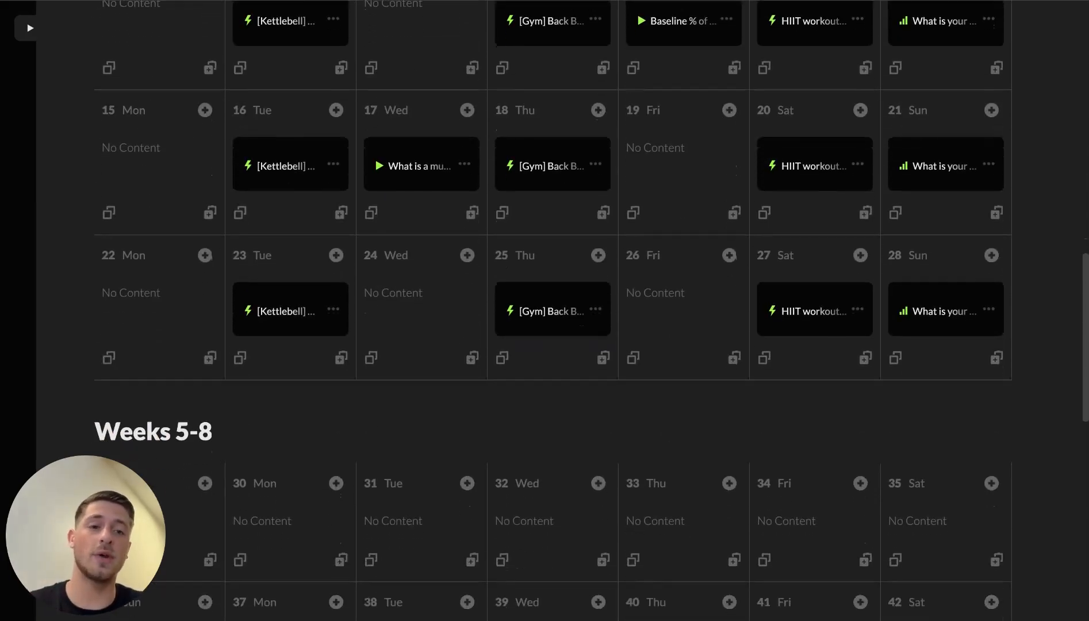
scroll(671, 477, "down", 2)
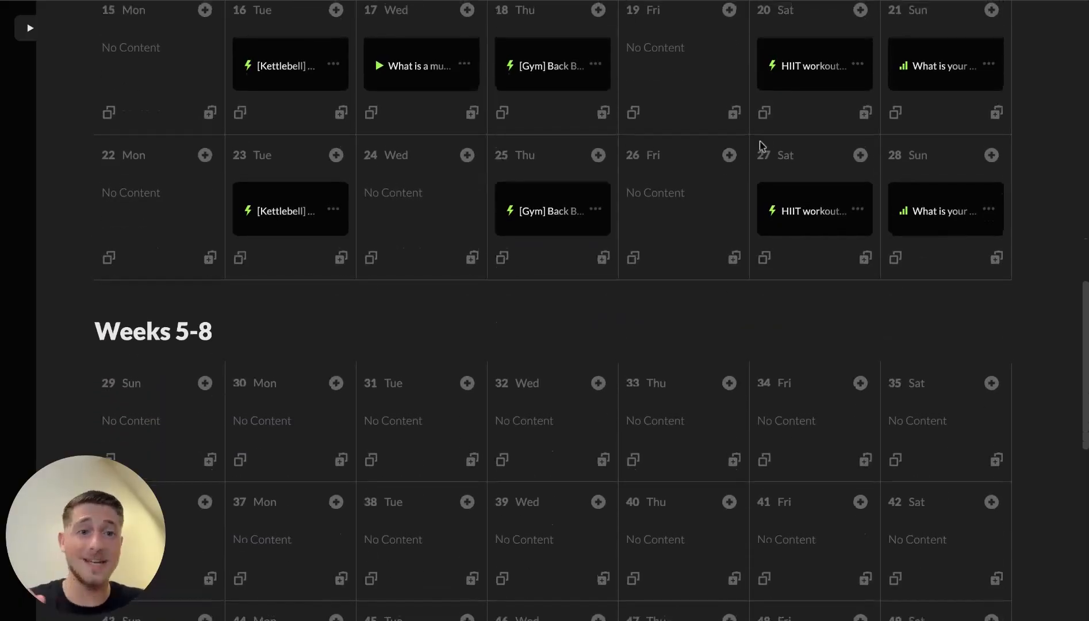
scroll(381, 615, "up", 4)
scroll(382, 615, "down", 5)
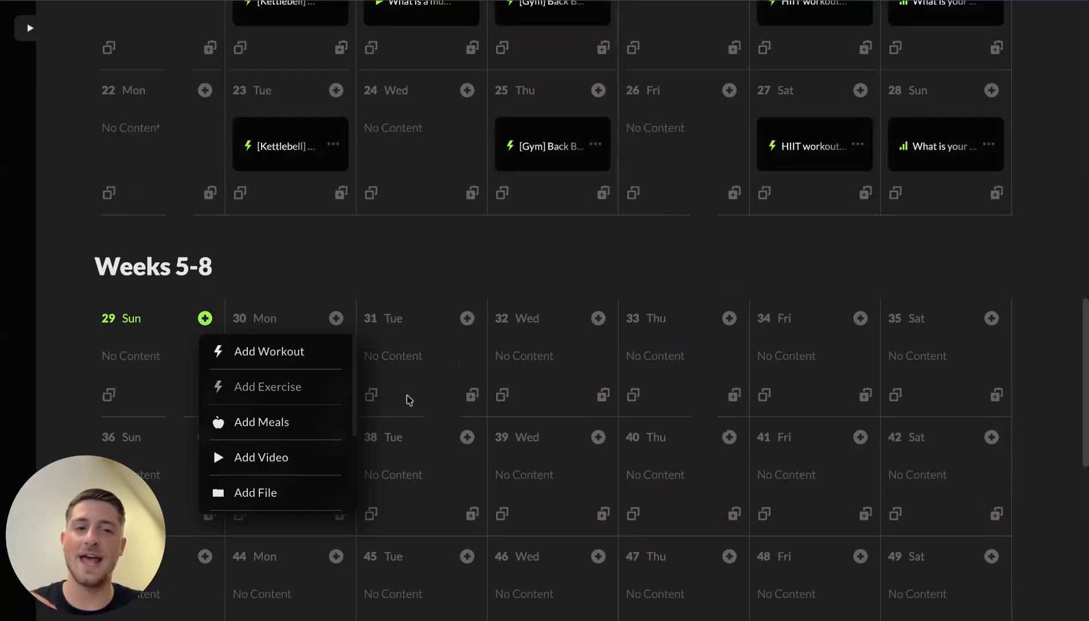
Step: Add the Month 1 Review form to Sunday, day 29
scroll(287, 426, "down", 4)
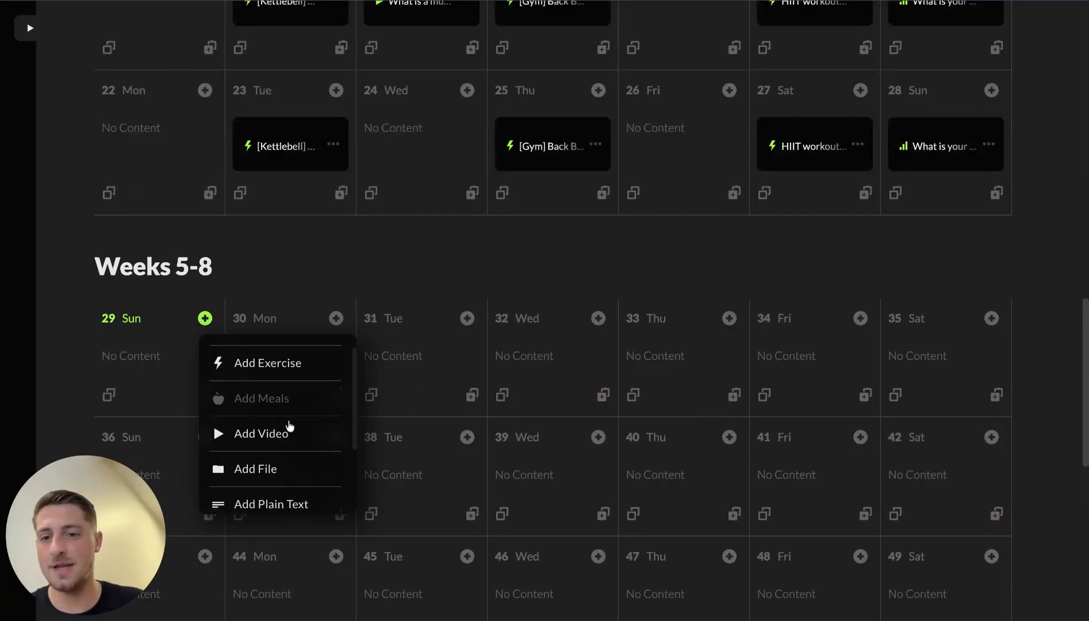
left_click(286, 423)
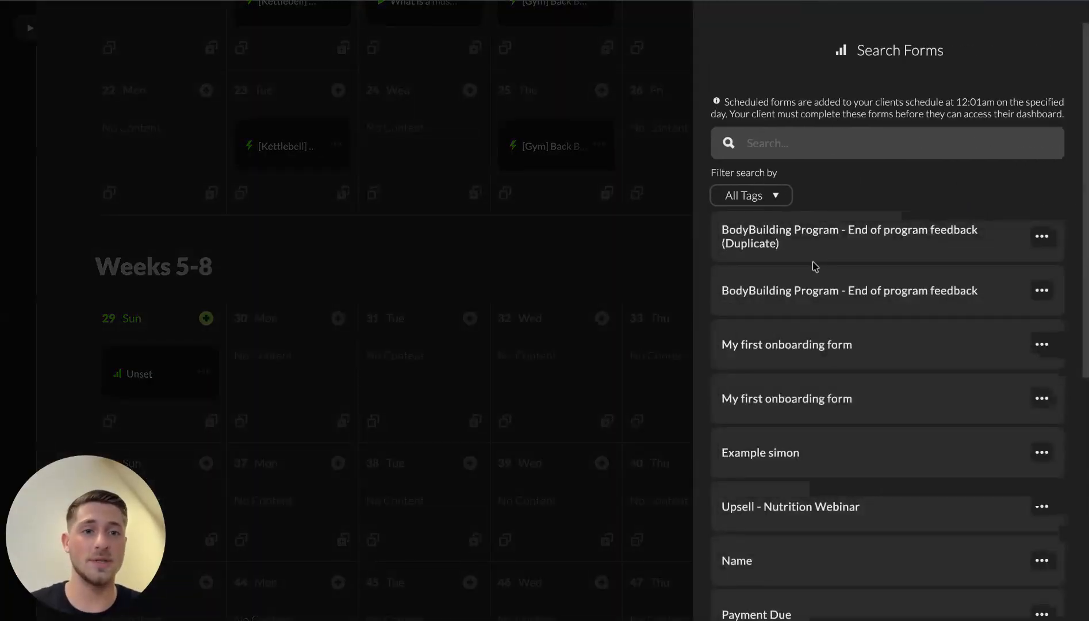
scroll(805, 440, "down", 1)
scroll(806, 441, "down", 7)
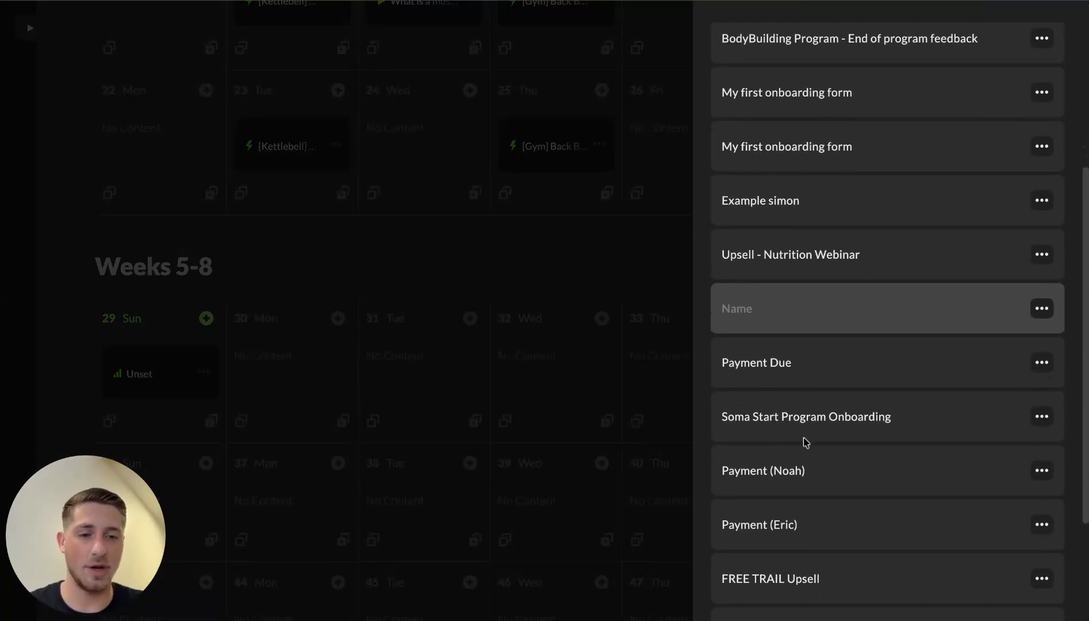
scroll(805, 441, "up", 2)
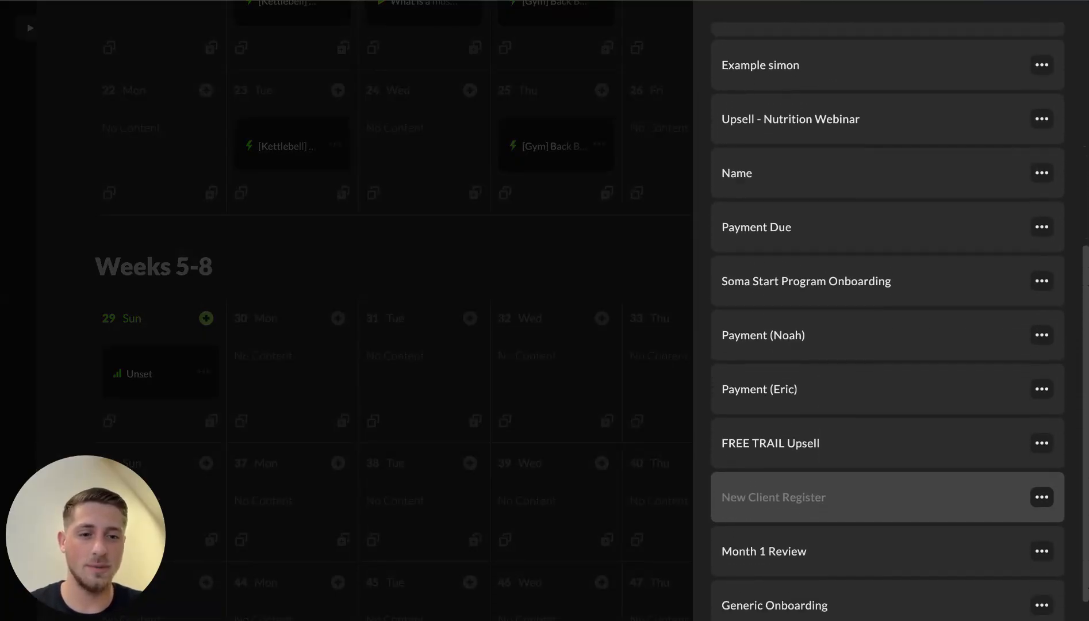
scroll(773, 489, "down", 2)
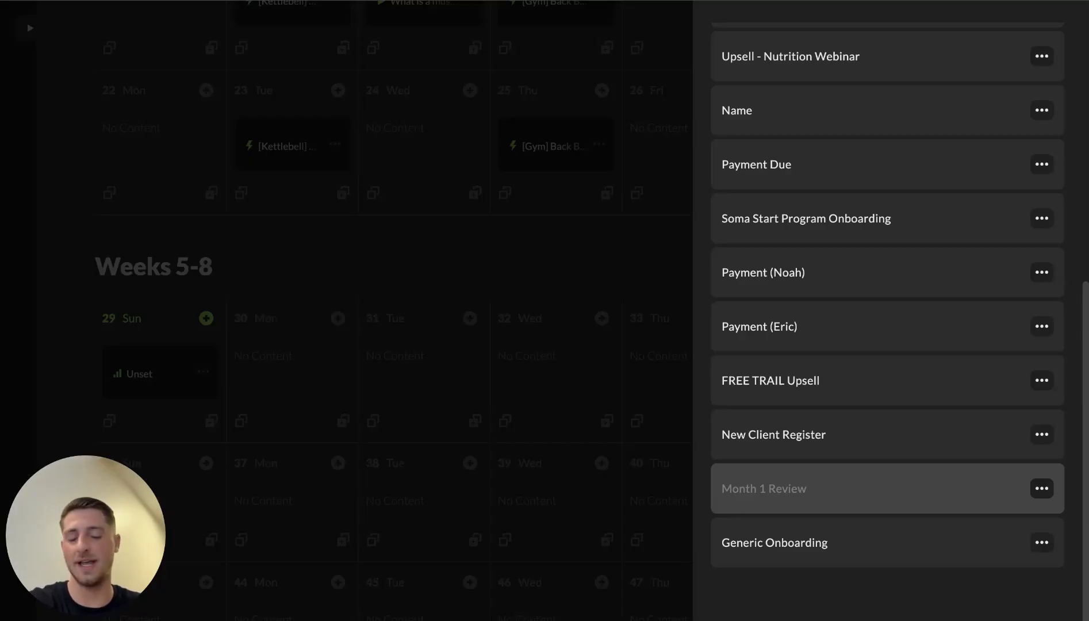
left_click(774, 489)
scroll(138, 315, "down", 10)
scroll(138, 315, "down", 12)
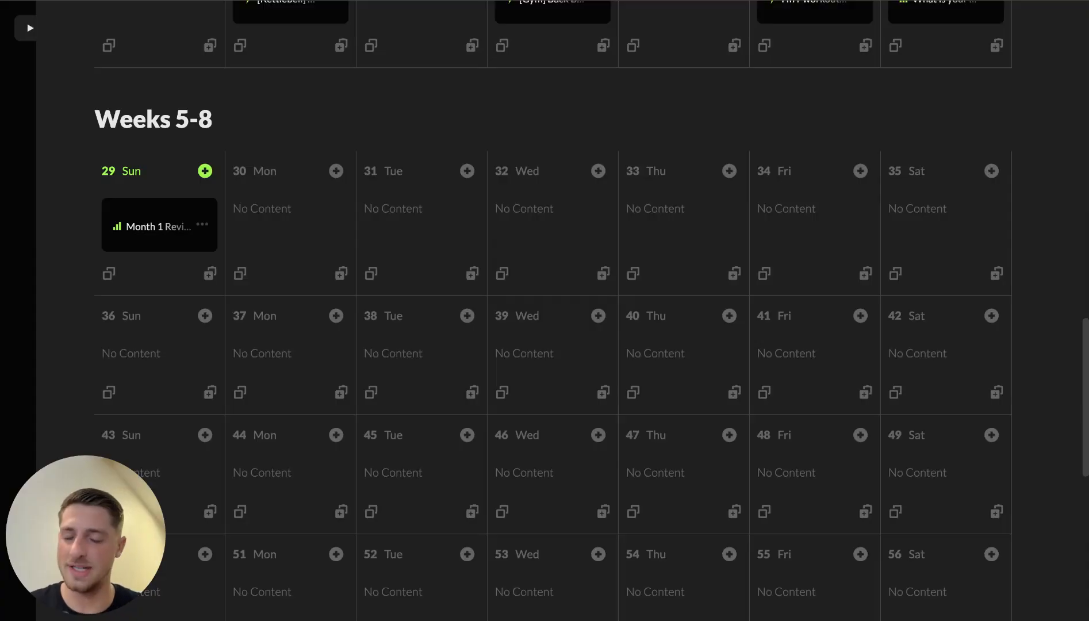
Step: Open day 5 Fri's content options in Week 1, then dismiss them without adding anything
scroll(352, 292, "up", 12)
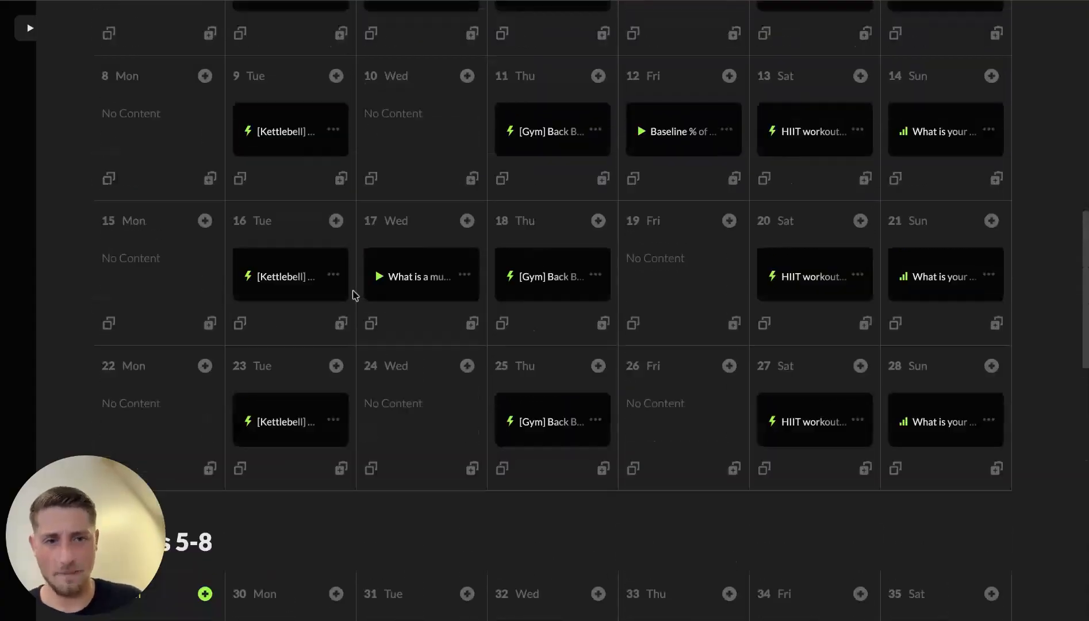
scroll(353, 295, "down", 2)
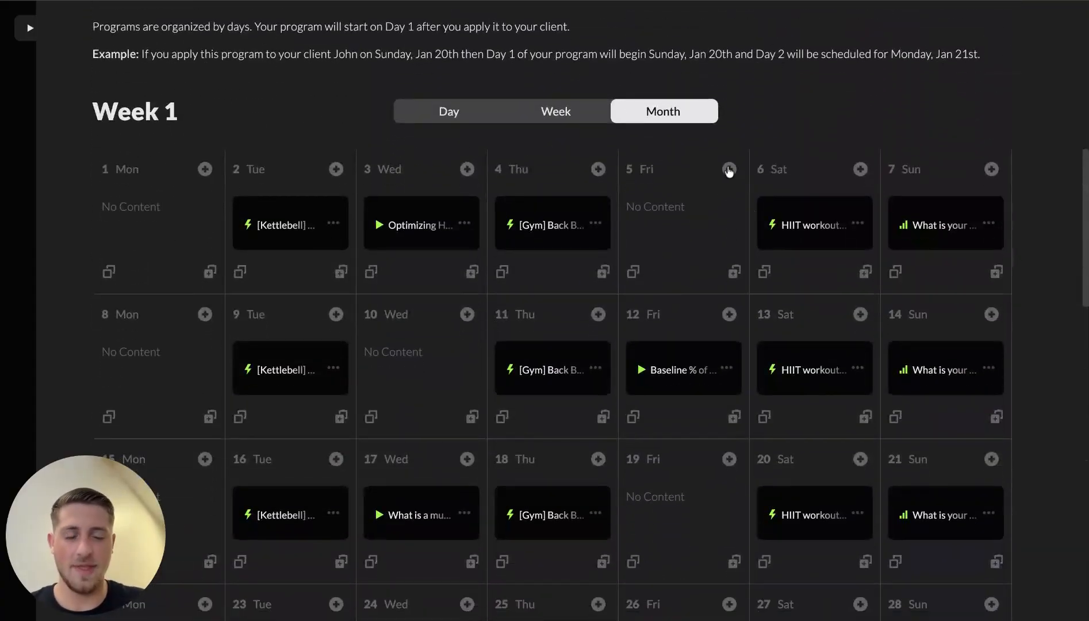
left_click(729, 169)
scroll(776, 336, "down", 3)
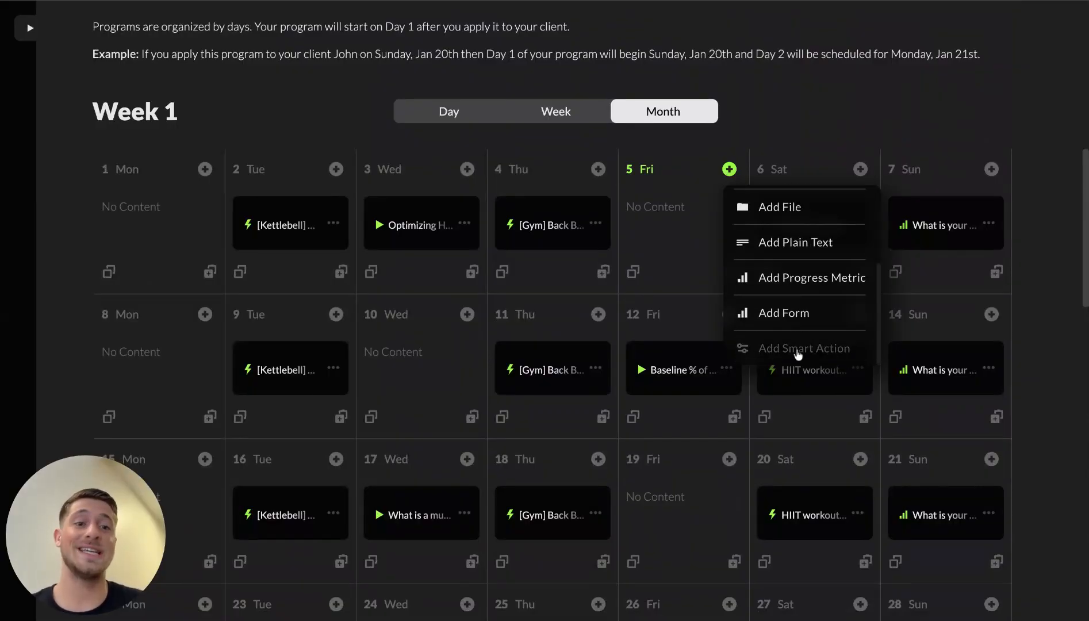
left_click(688, 520)
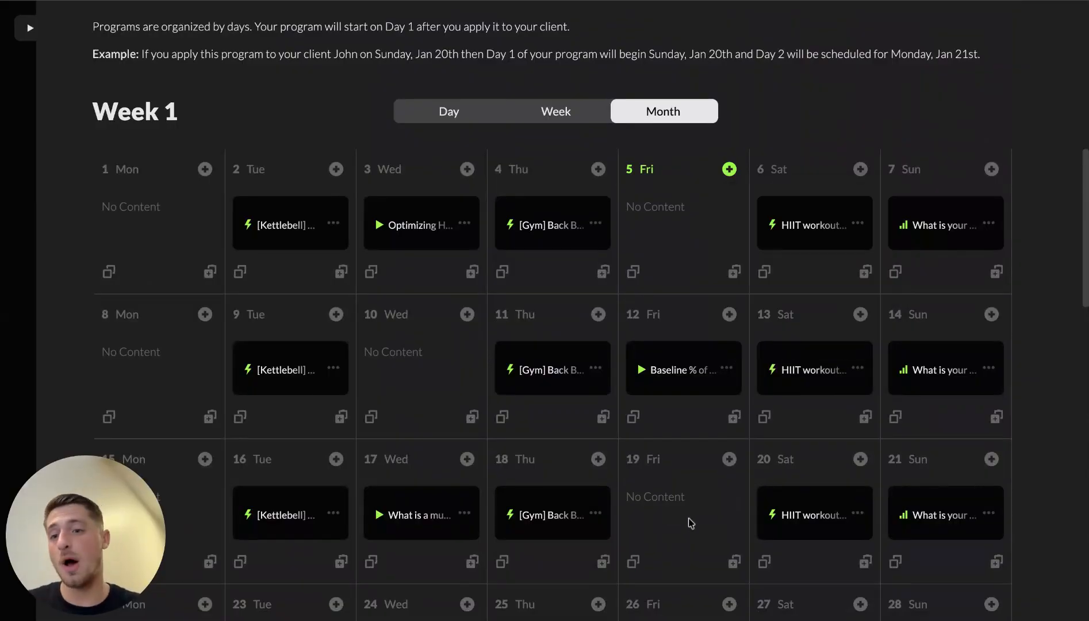
Step: Reopen day 5 Fri's content options and choose to add a smart action
scroll(691, 522, "down", 1)
scroll(691, 522, "down", 4)
scroll(691, 523, "up", 5)
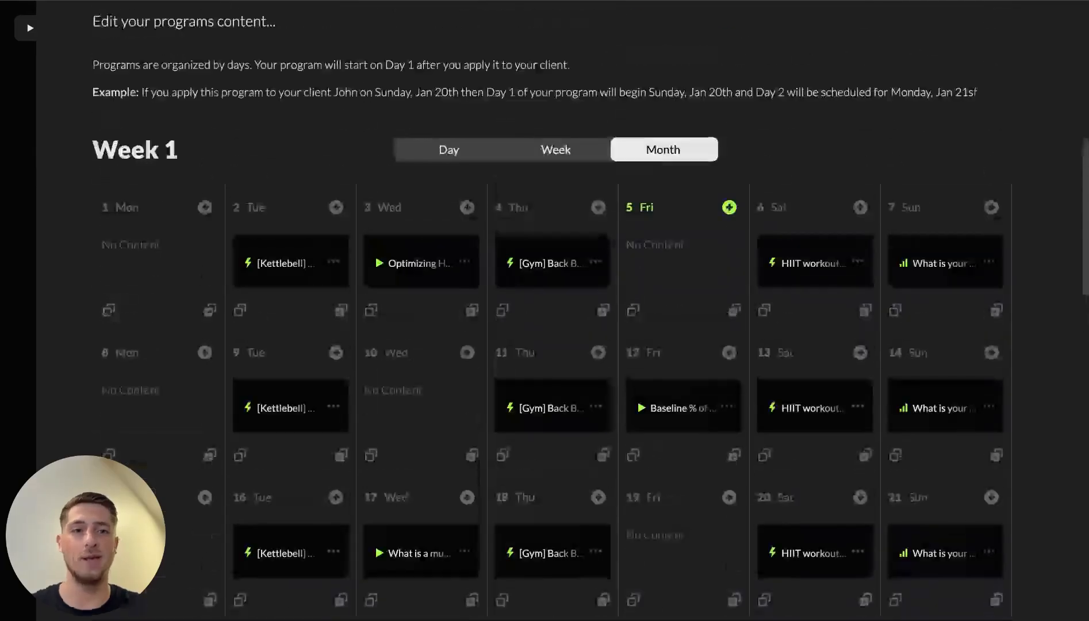
left_click(729, 207)
scroll(813, 367, "down", 1)
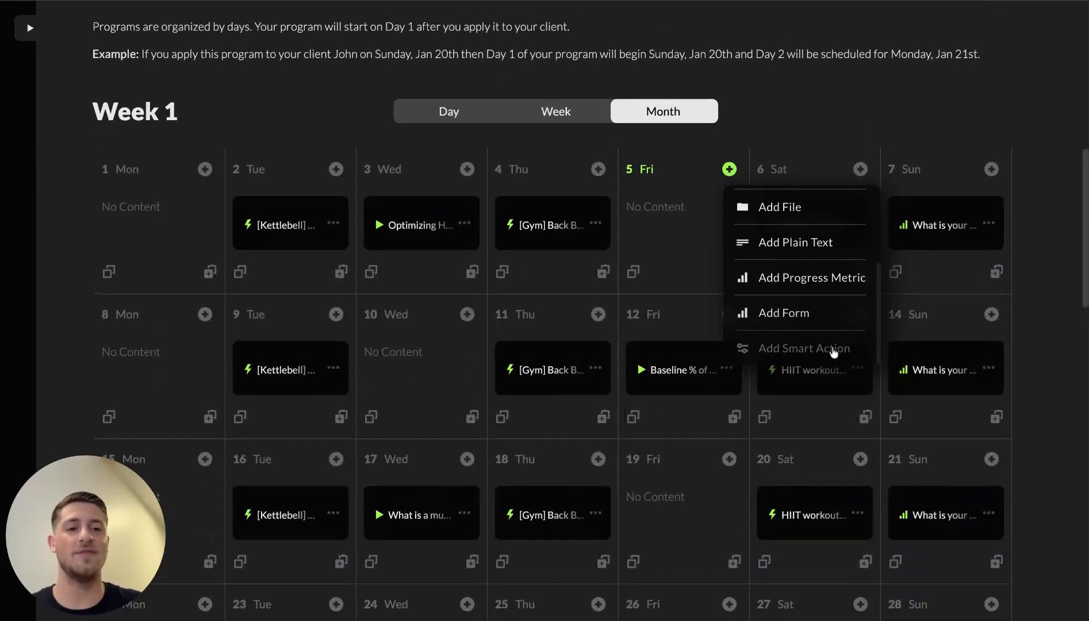
left_click(832, 349)
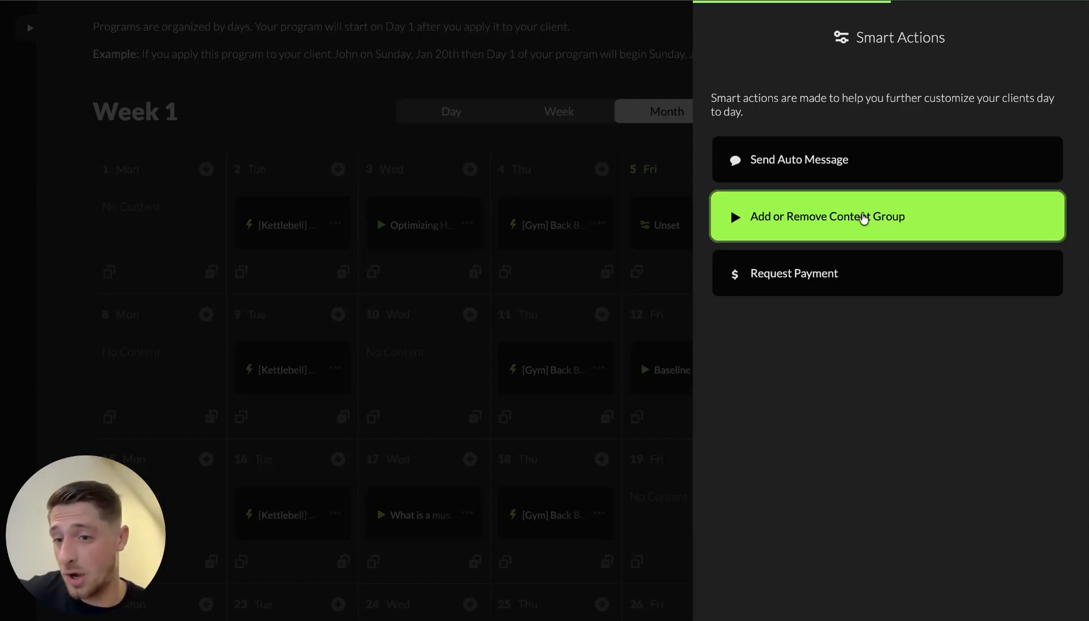
Step: Dismiss the Smart Actions panel without choosing, leaving an unset action on Friday, day 5
left_click(567, 301)
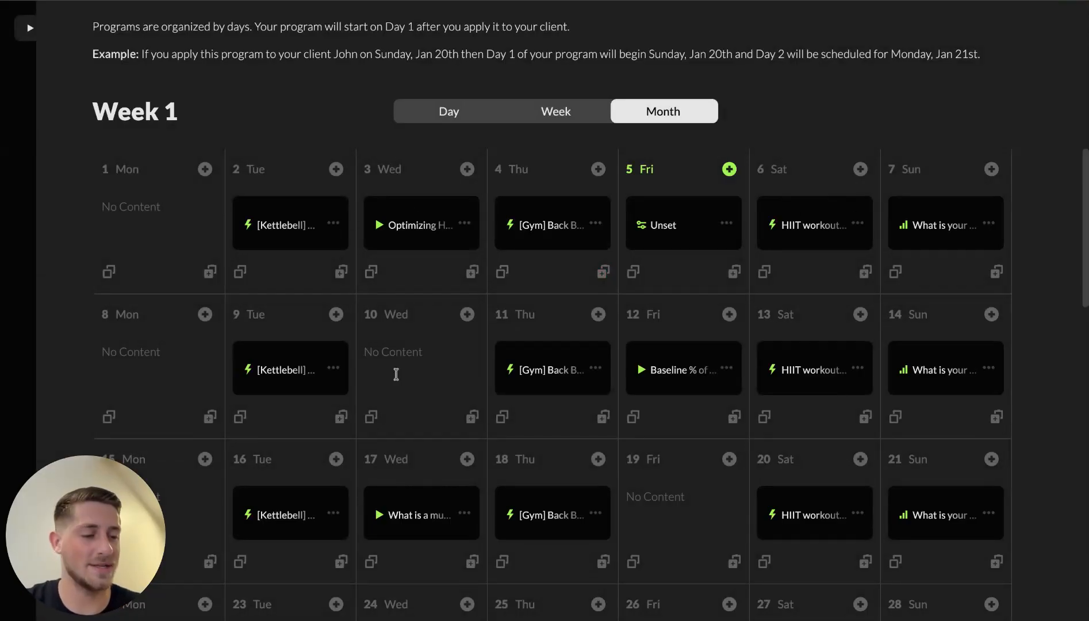
scroll(572, 450, "down", 2)
scroll(572, 453, "up", 1)
scroll(655, 440, "down", 3)
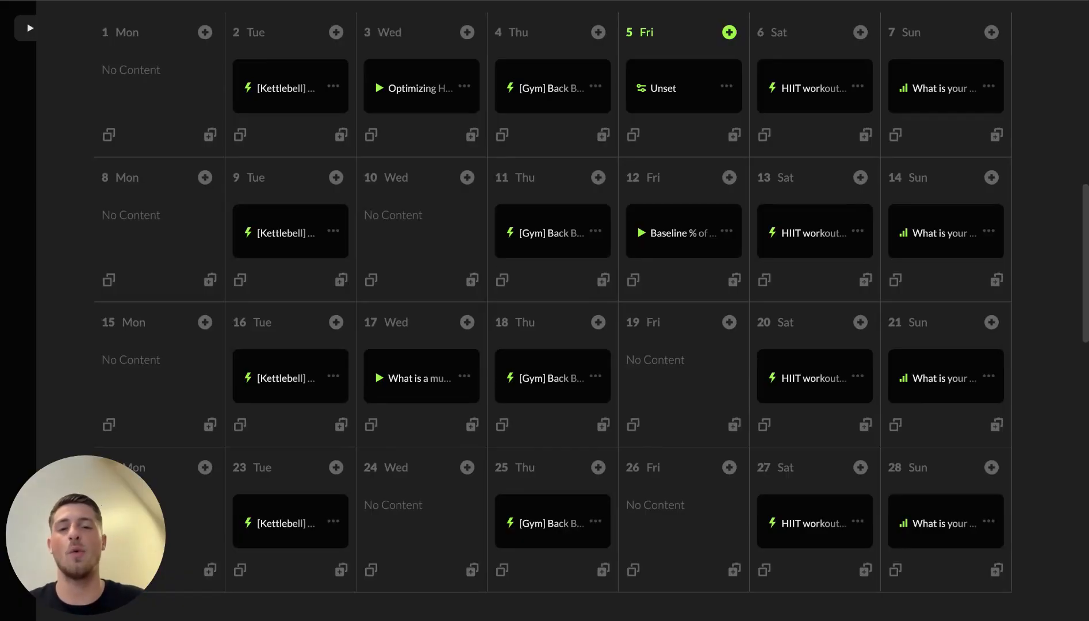
scroll(561, 294, "up", 2)
scroll(561, 294, "down", 1)
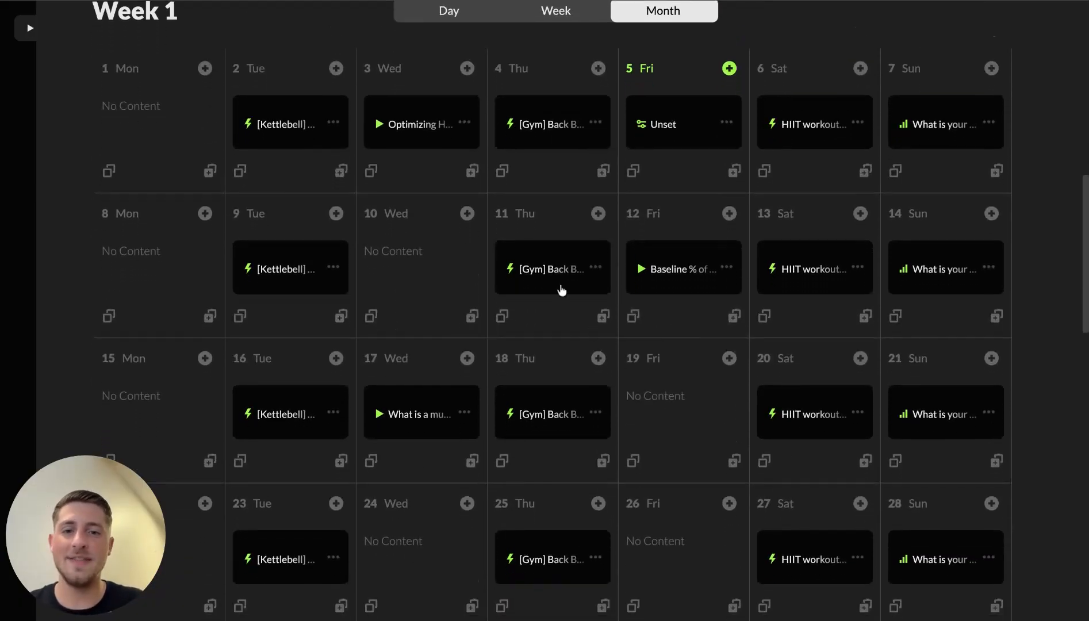
Step: Add a smart action on Wednesday, day 10, unlocking the Nutrition 101 content group
left_click(467, 213)
scroll(540, 357, "down", 3)
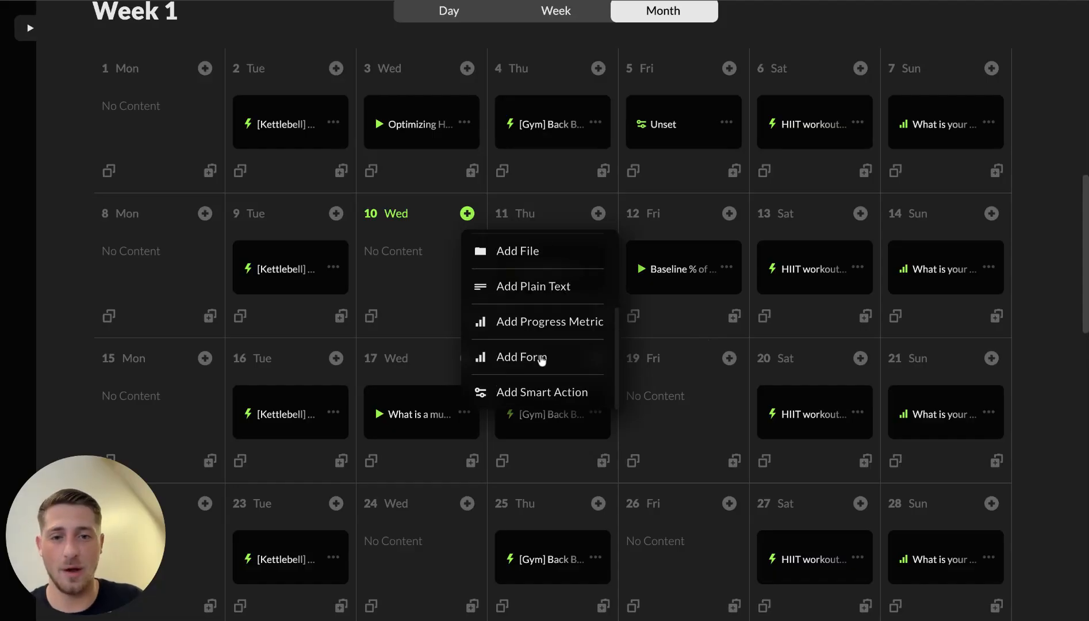
left_click(542, 389)
left_click(848, 217)
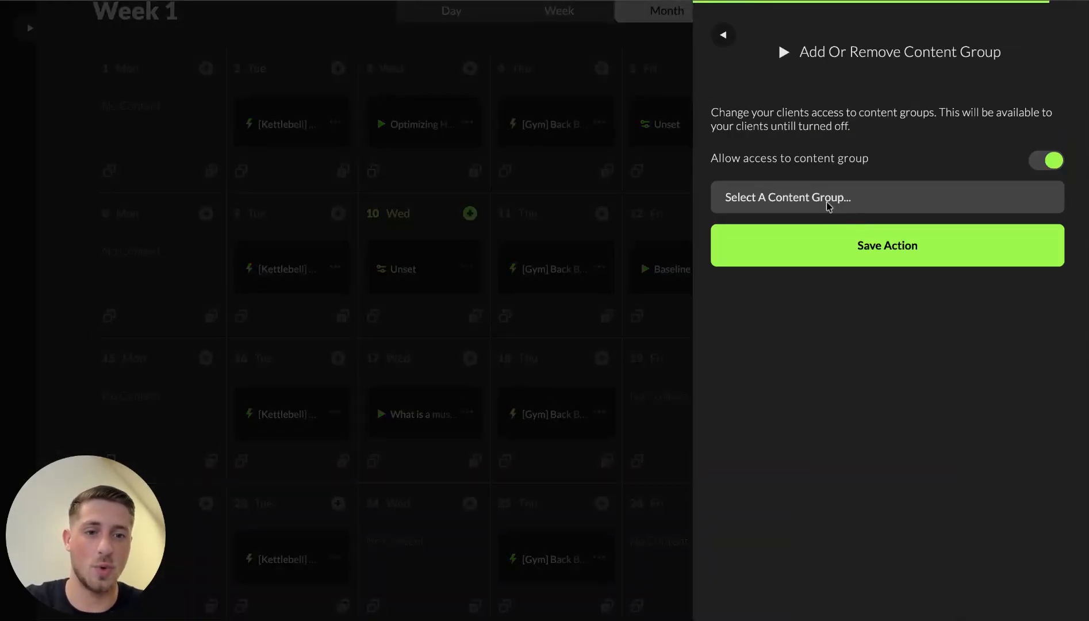
left_click(828, 201)
left_click(954, 310)
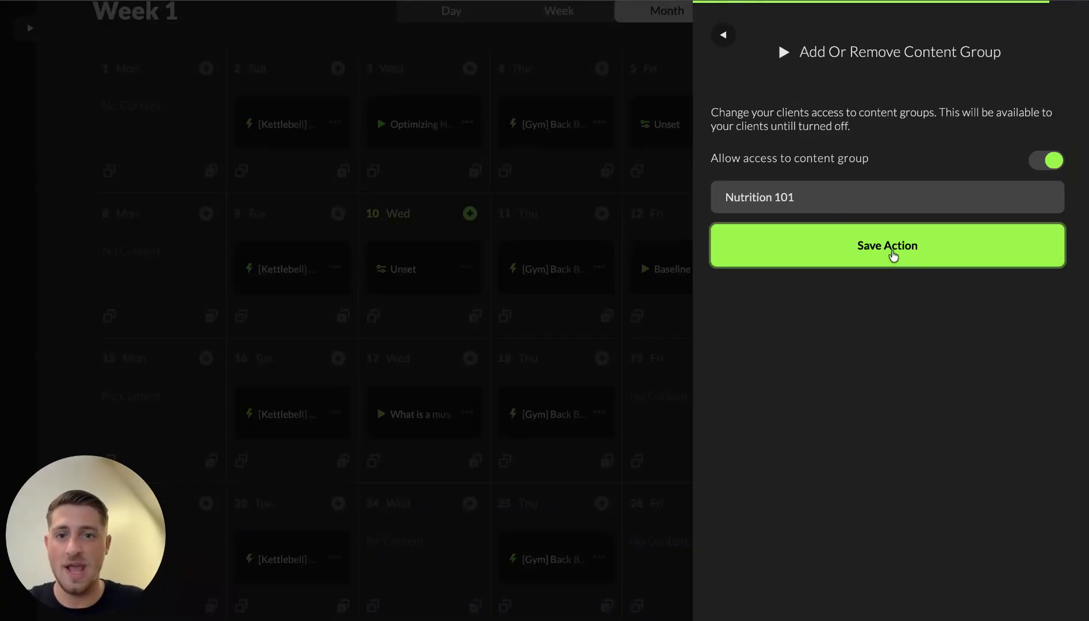
left_click(893, 255)
scroll(433, 465, "down", 3)
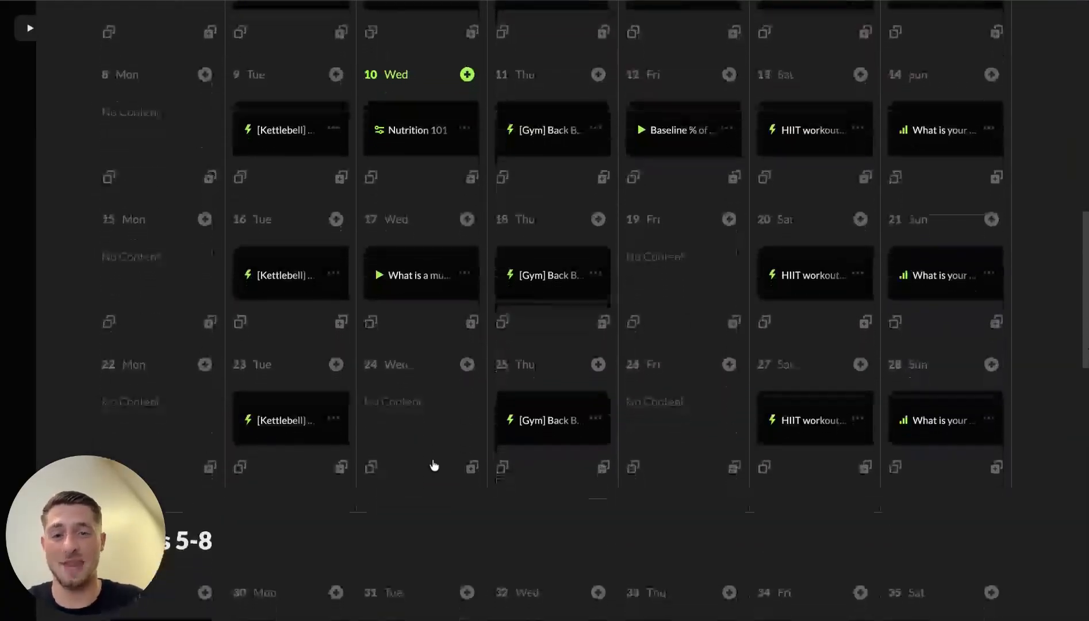
Step: Add a smart action on Wednesday, day 24, removing access to Nutrition 101
left_click(467, 353)
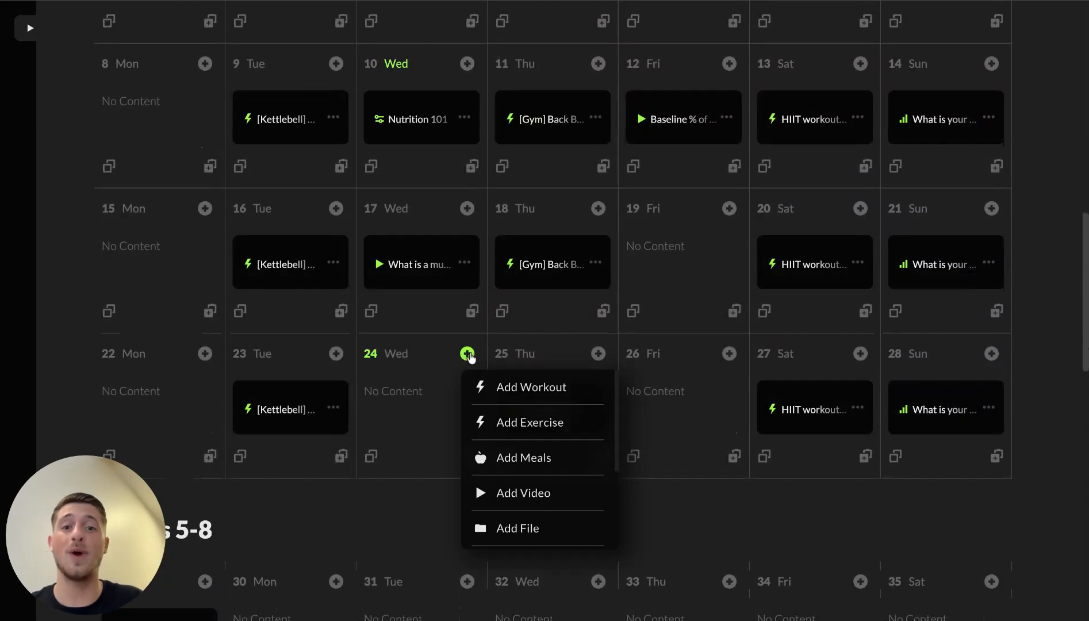
scroll(515, 490, "down", 3)
left_click(511, 535)
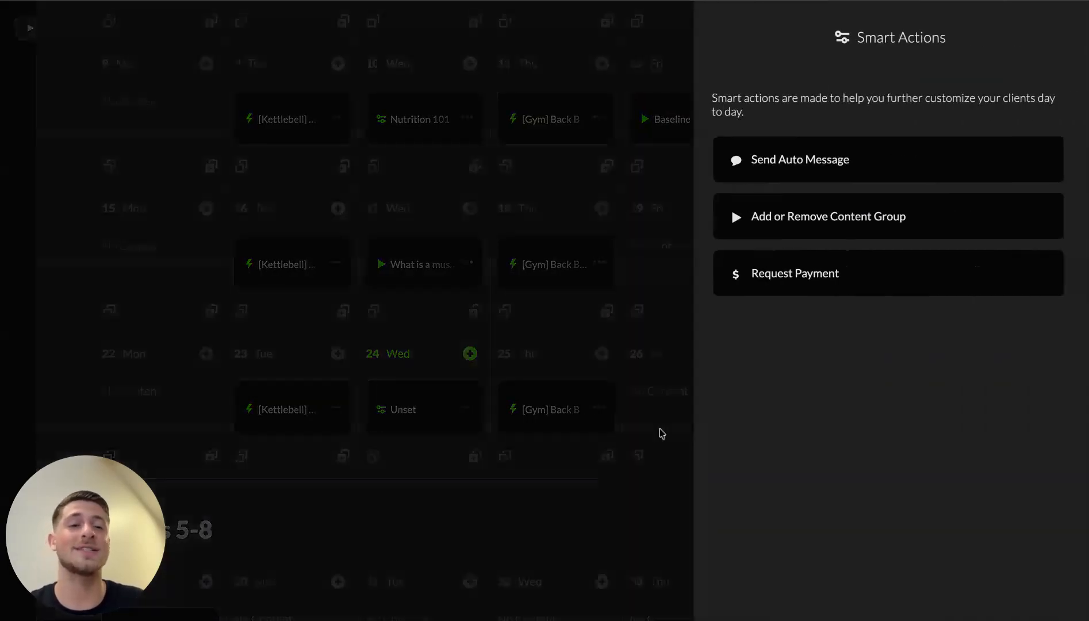
left_click(870, 221)
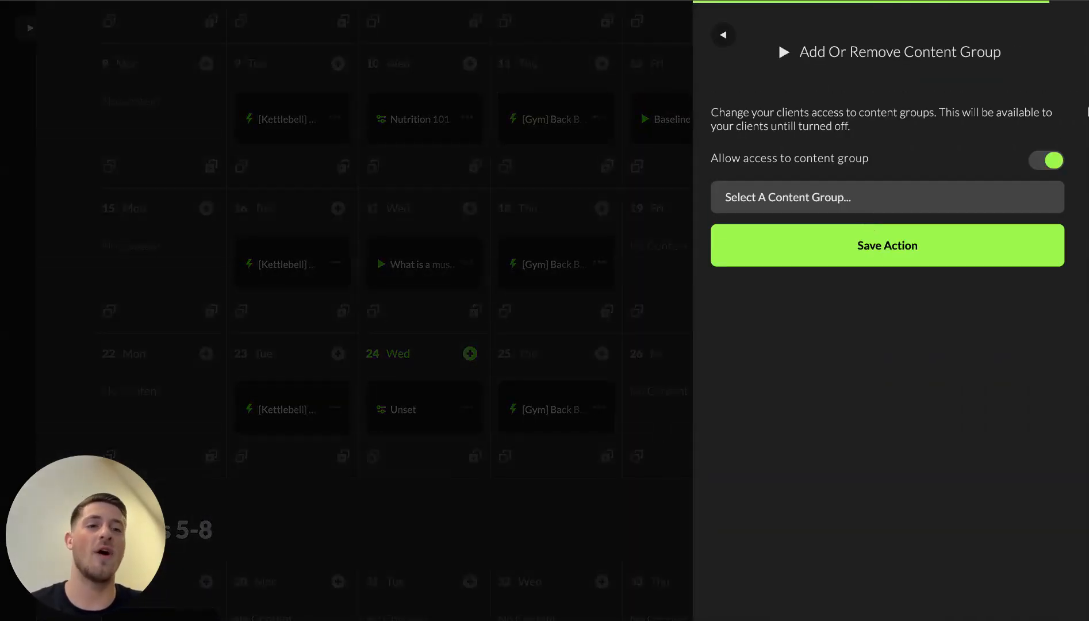
left_click(1054, 162)
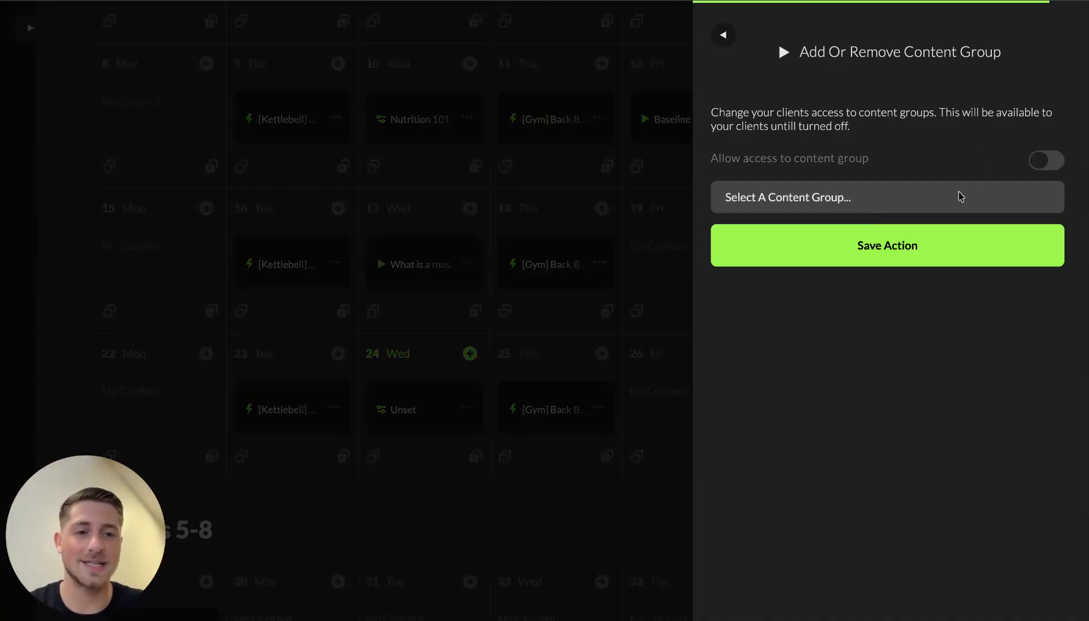
left_click(832, 249)
left_click(832, 249)
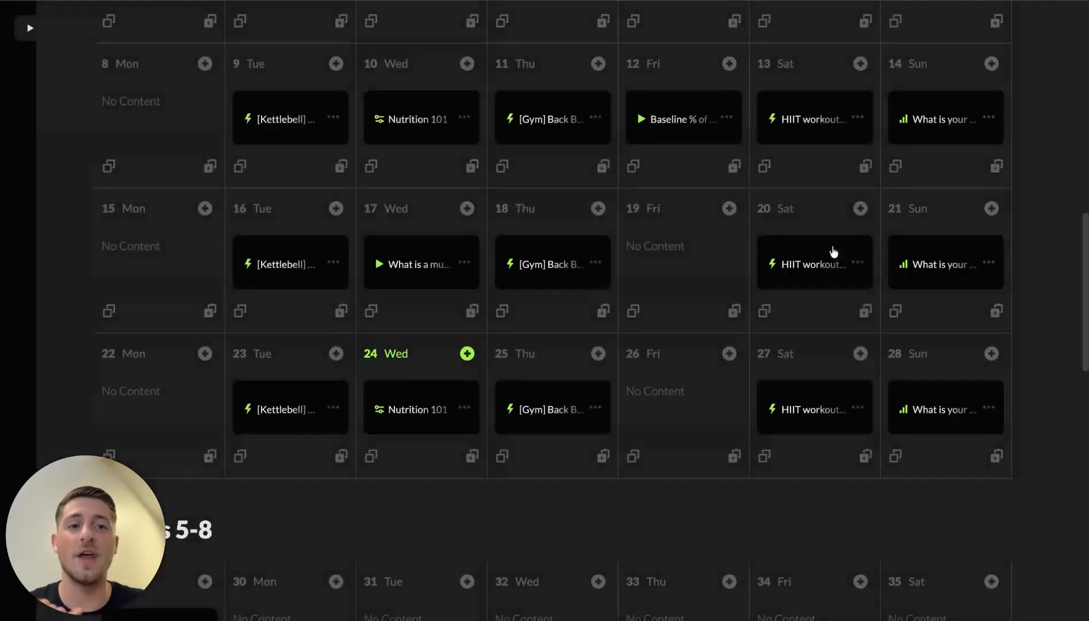
scroll(652, 393, "up", 5)
scroll(652, 393, "down", 1)
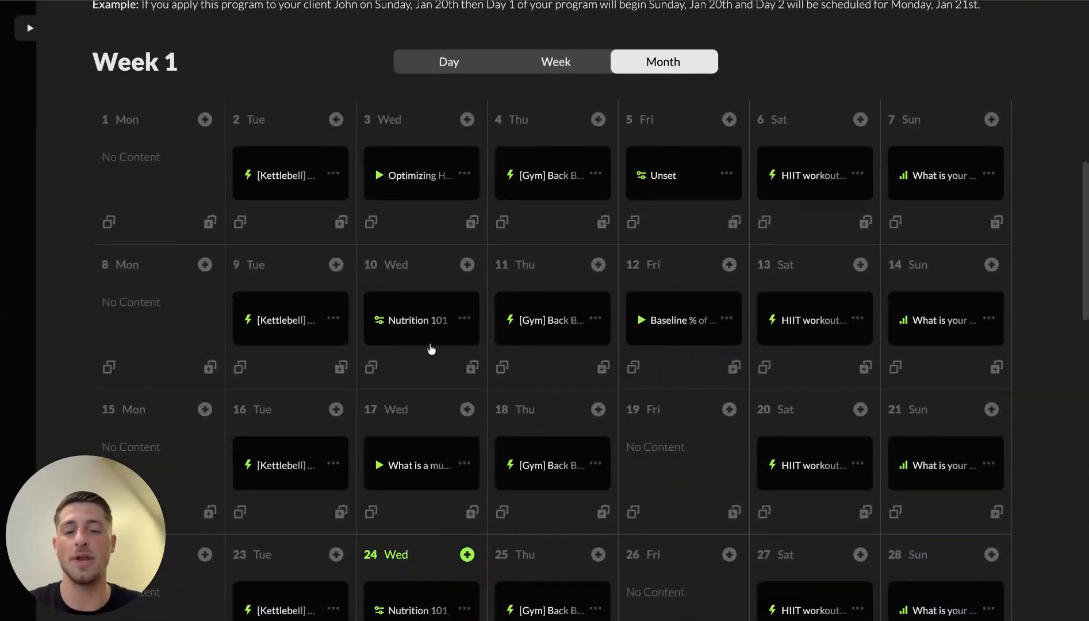
scroll(431, 348, "down", 1)
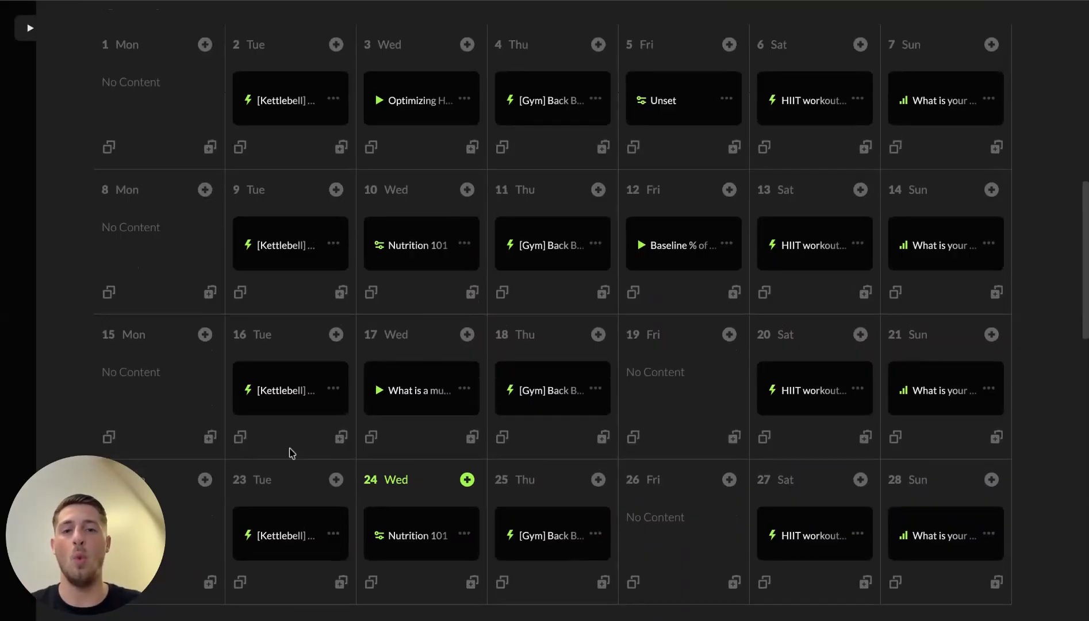
scroll(267, 565, "down", 1)
scroll(402, 494, "down", 1)
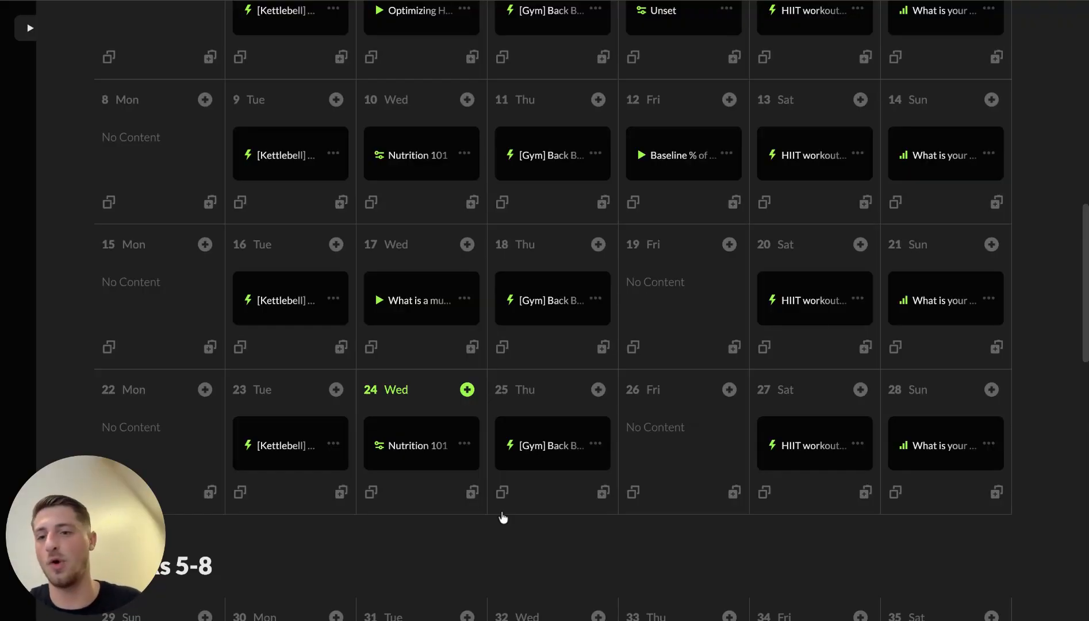
scroll(675, 440, "down", 3)
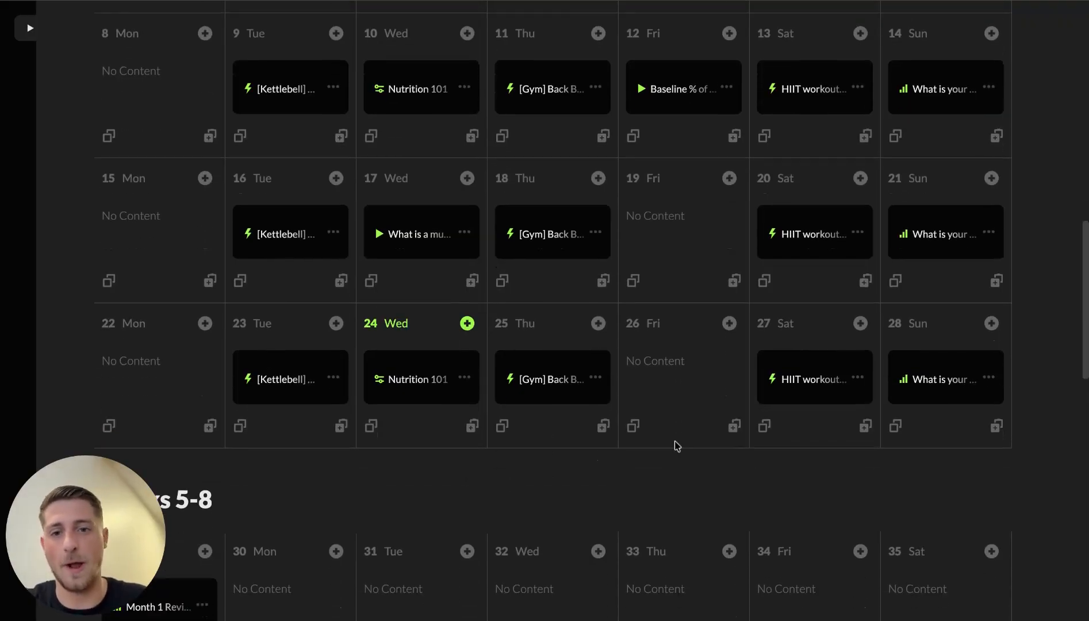
scroll(562, 311, "up", 3)
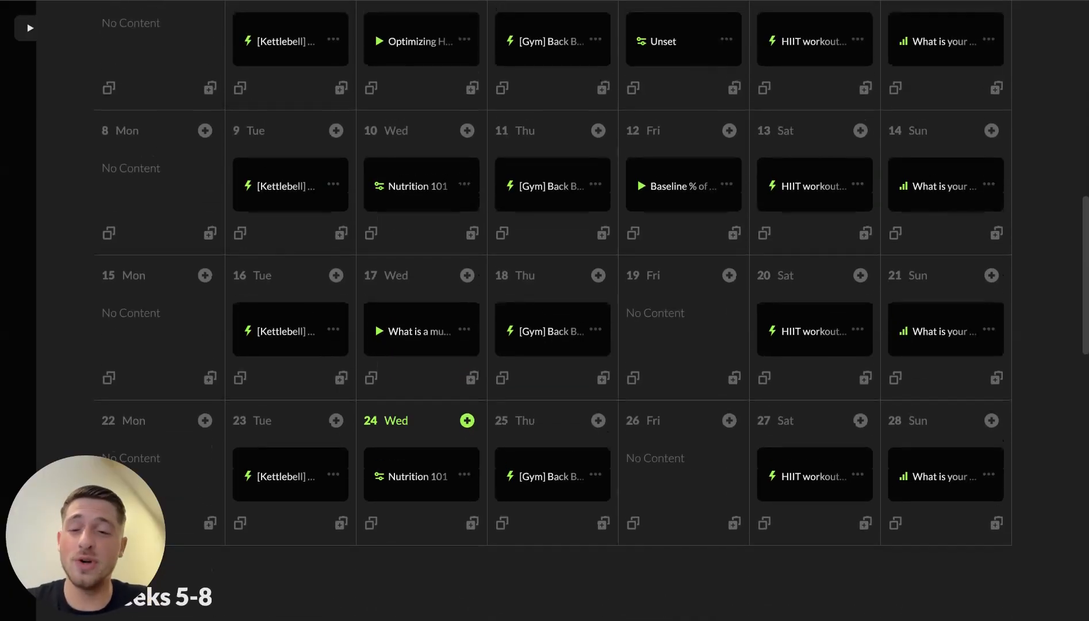
scroll(552, 310, "up", 2)
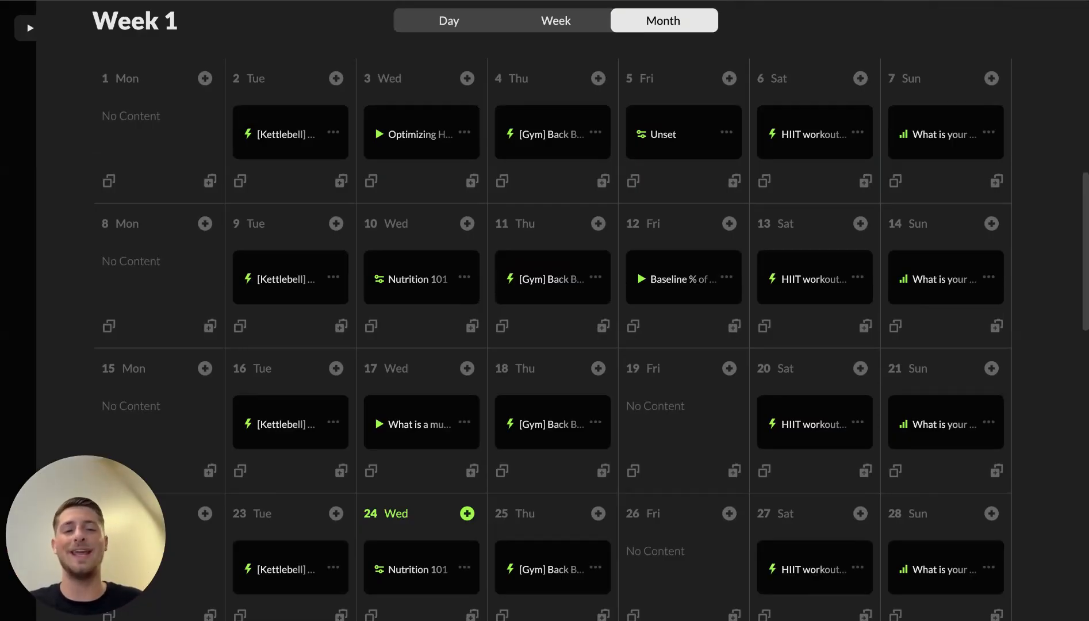
scroll(887, 86, "up", 1)
left_click(729, 121)
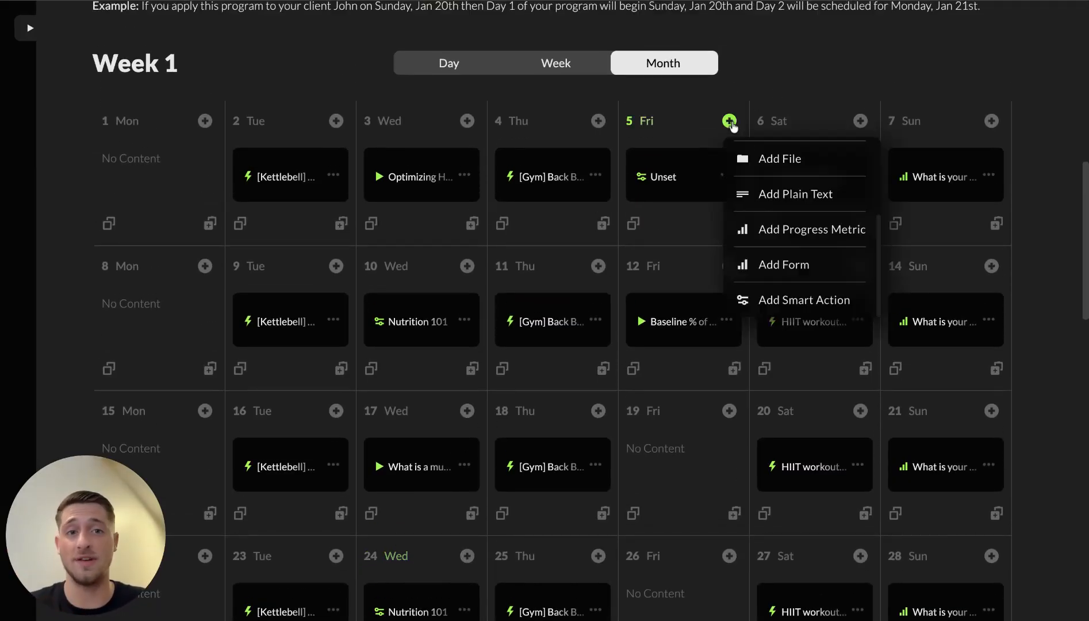
scroll(803, 261, "down", 2)
scroll(839, 178, "up", 3)
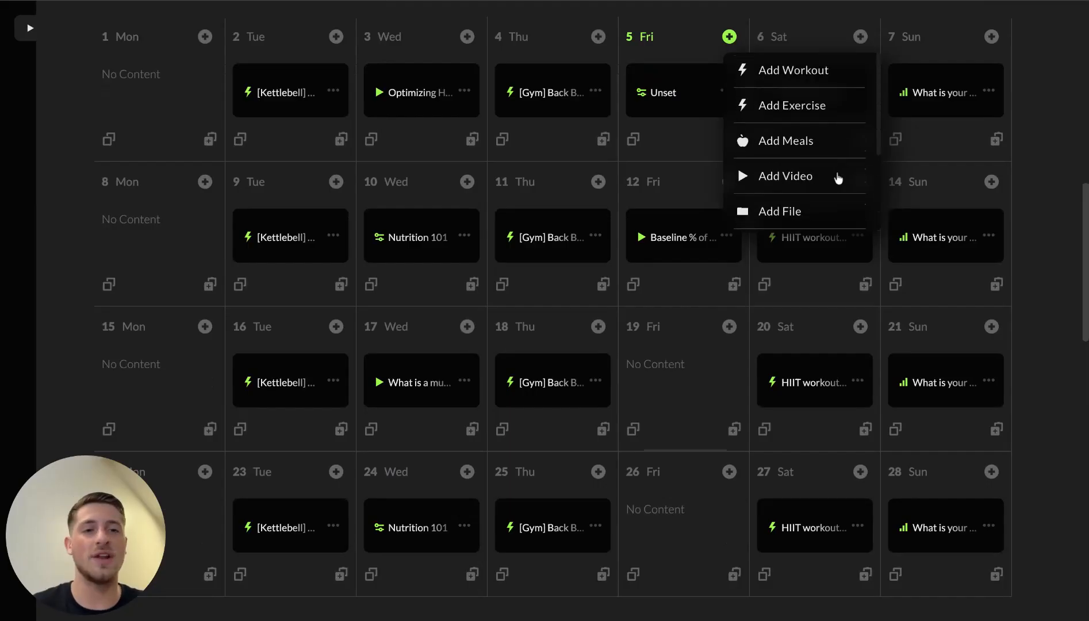
left_click(658, 373)
scroll(676, 397, "down", 2)
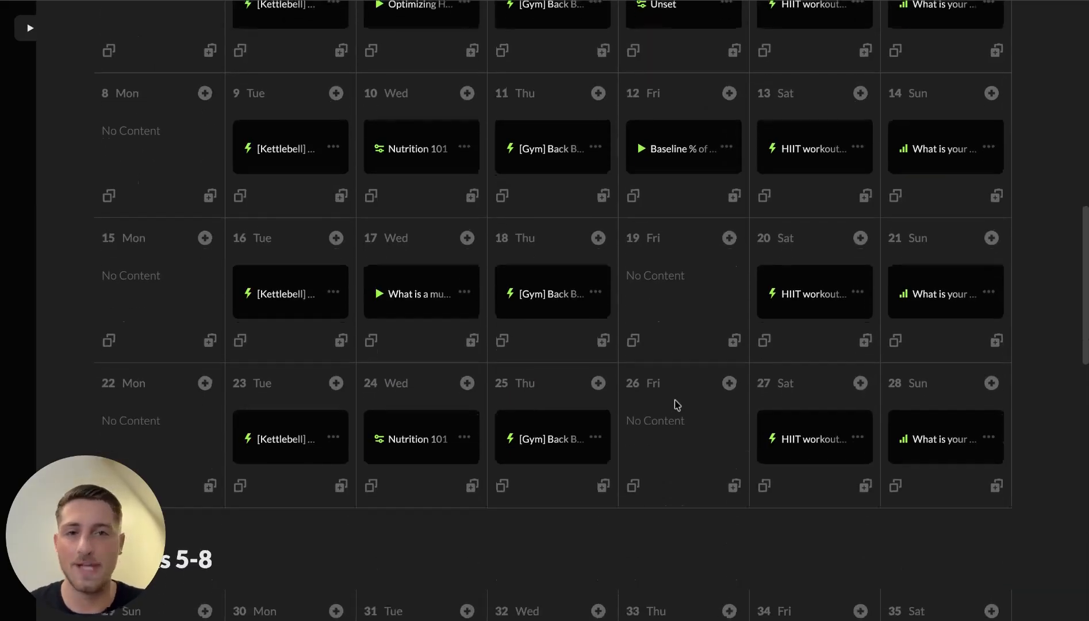
scroll(677, 405, "down", 2)
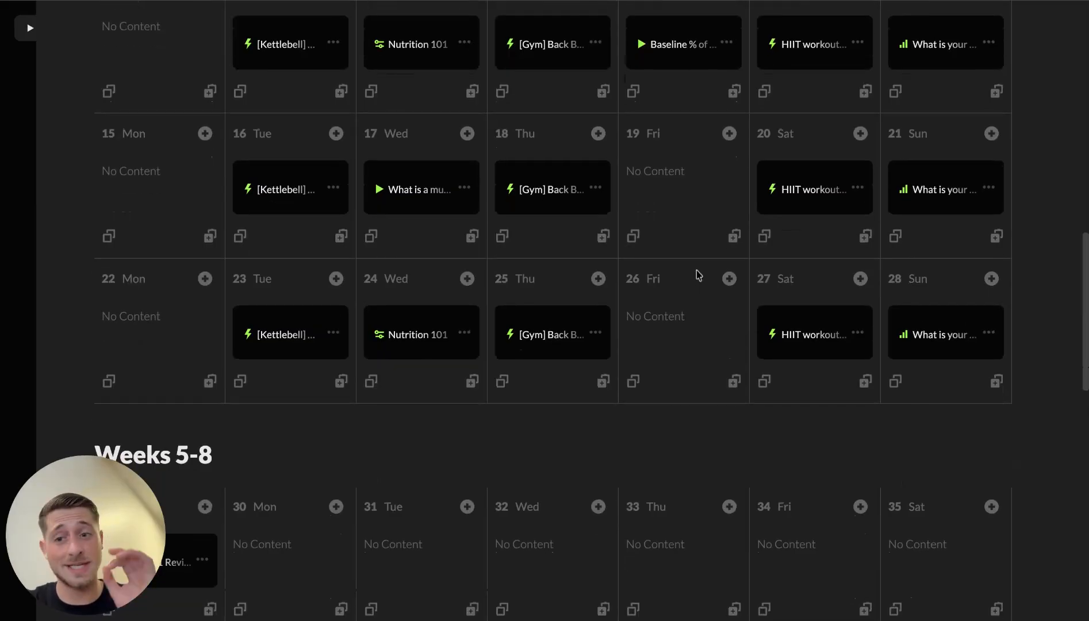
scroll(698, 270, "up", 3)
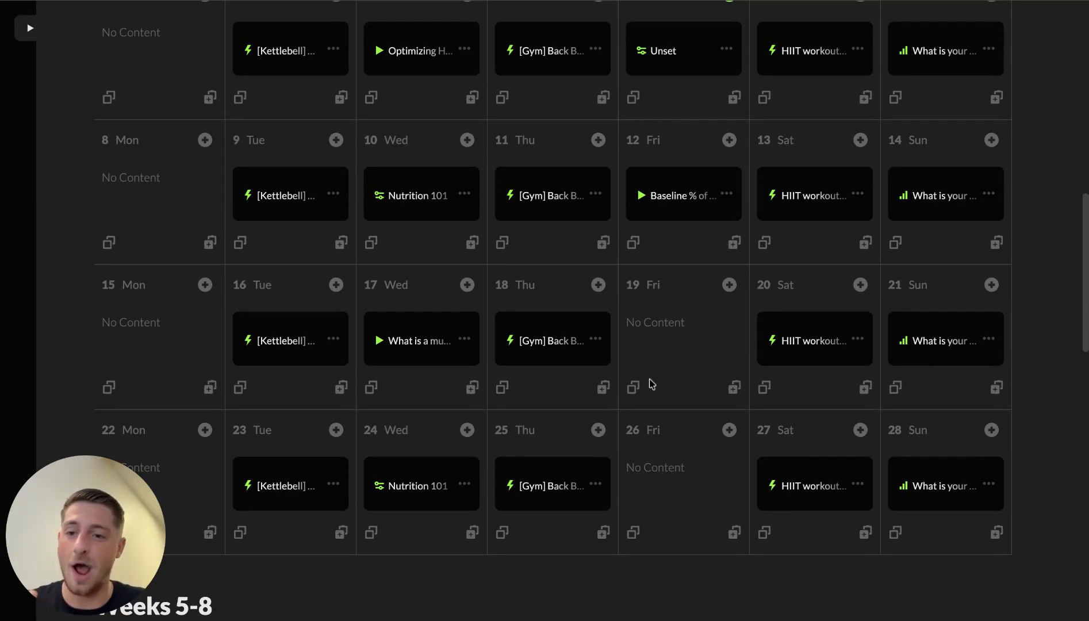
scroll(667, 384, "up", 1)
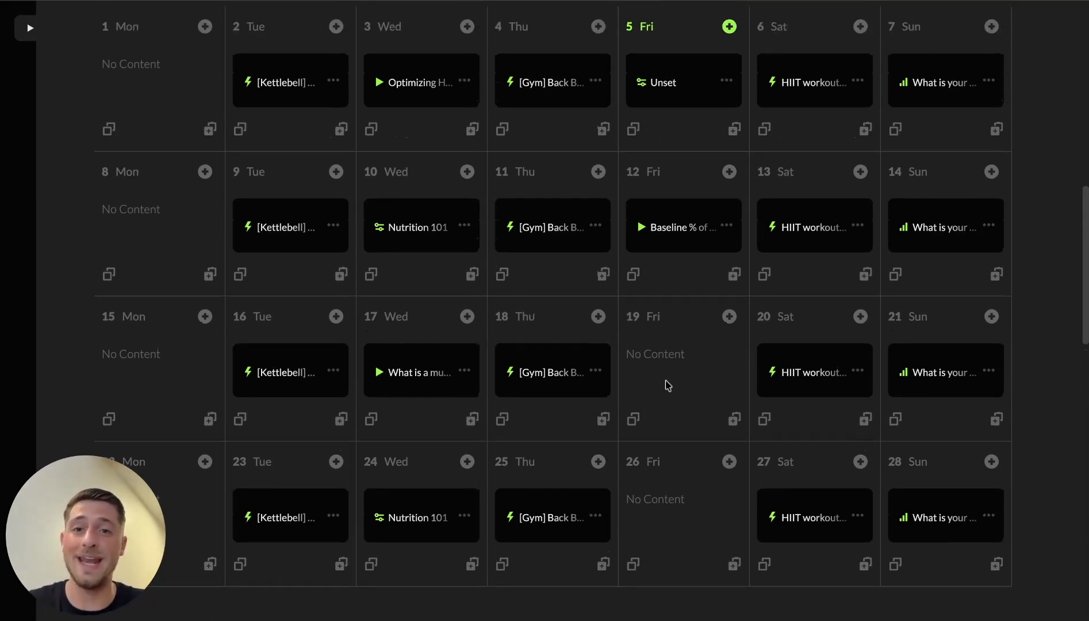
Step: Schedule a 'Good morning' auto message sent at 9:00 AM on Friday, day 19
left_click(728, 317)
scroll(807, 443, "down", 3)
left_click(809, 498)
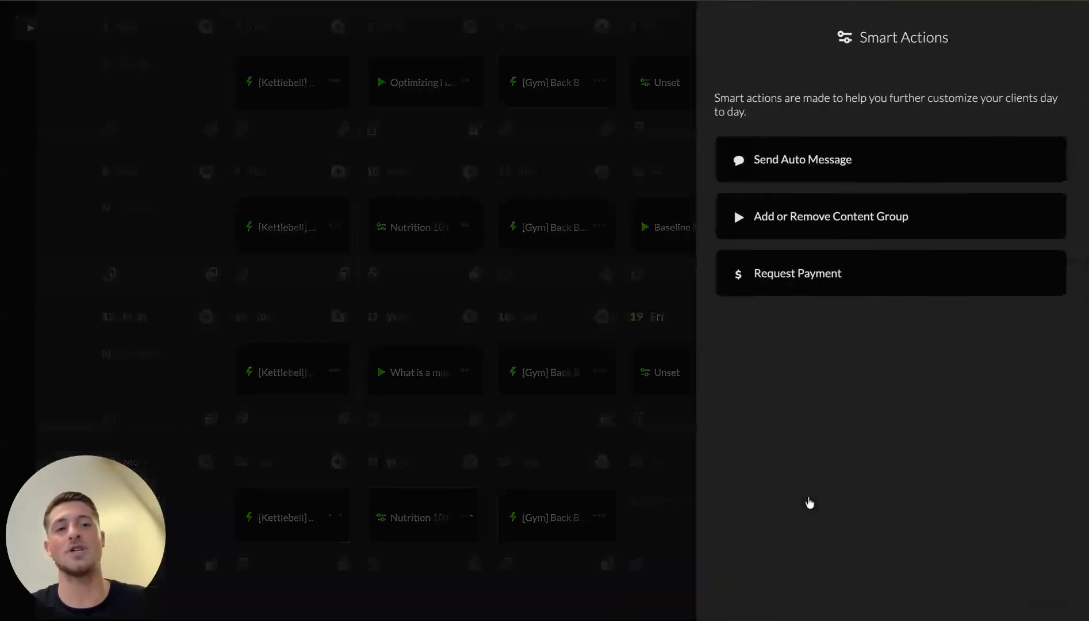
left_click(822, 165)
key("9")
left_click(804, 259)
type("Good mro")
key("BackSpace")
key("BackSpace")
type("orning")
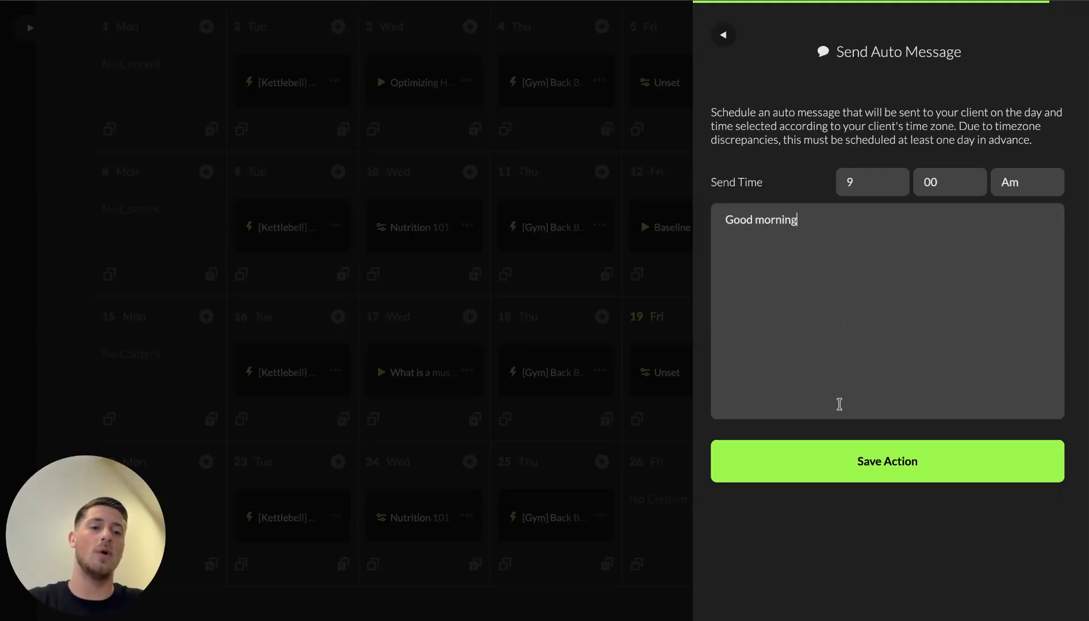
left_click(855, 461)
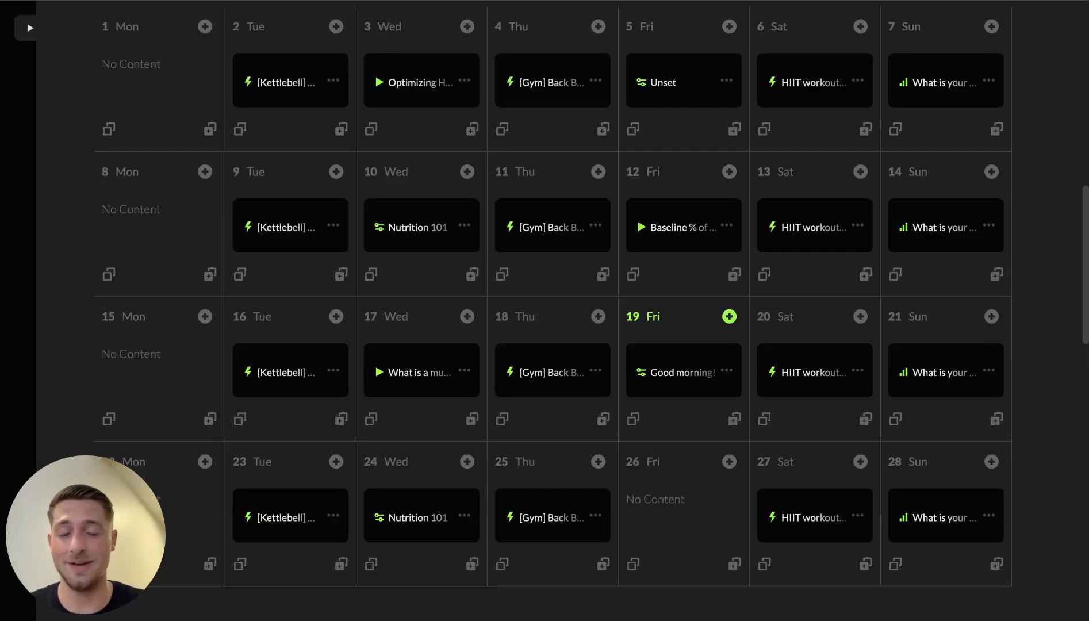
Step: Scroll back to the top of the New Program page and save the Workshop Program
scroll(552, 311, "down", 1)
scroll(552, 310, "up", 2)
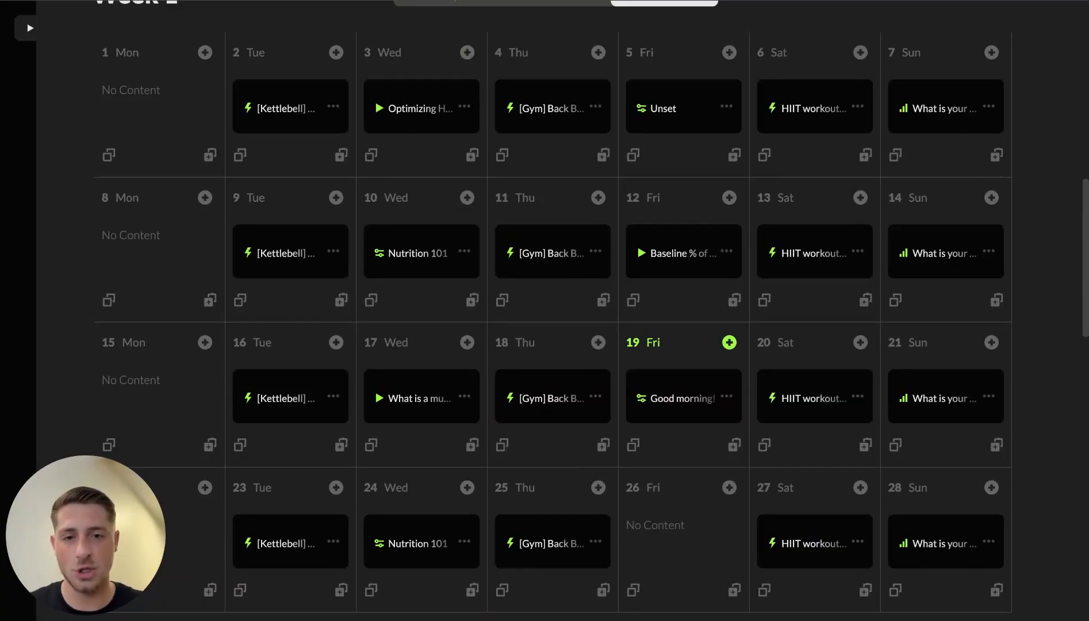
scroll(552, 311, "down", 3)
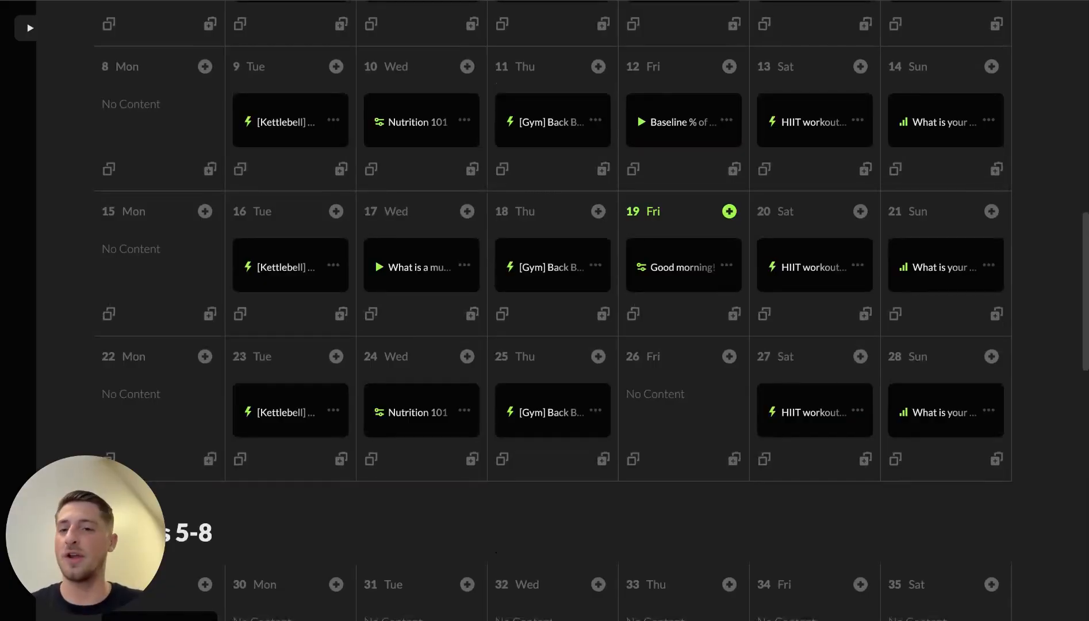
scroll(552, 311, "up", 3)
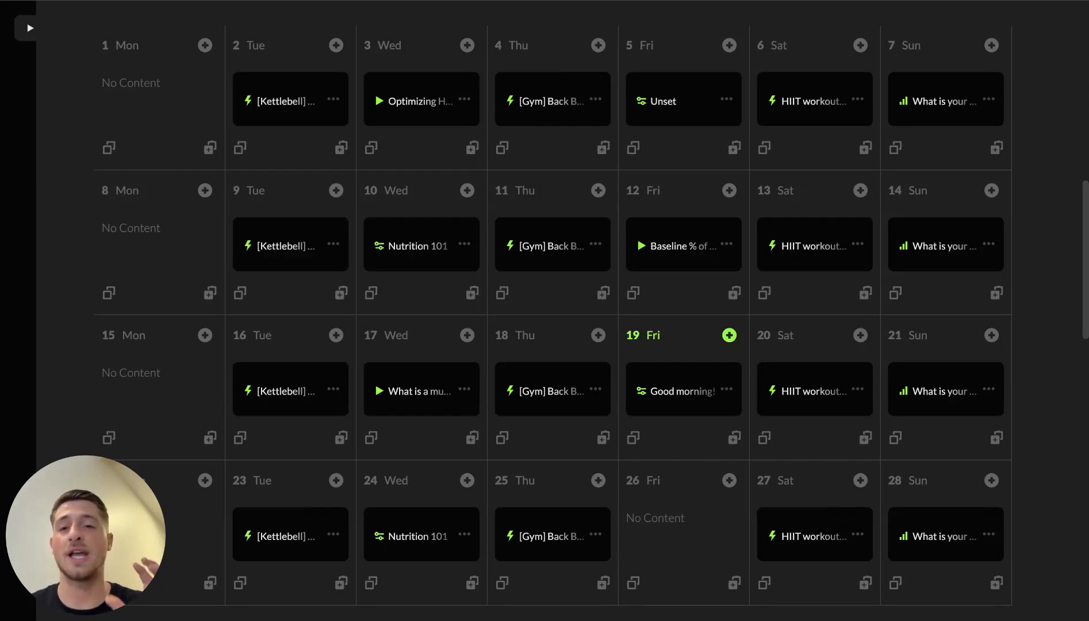
scroll(690, 424, "up", 3)
scroll(689, 424, "up", 10)
left_click(938, 109)
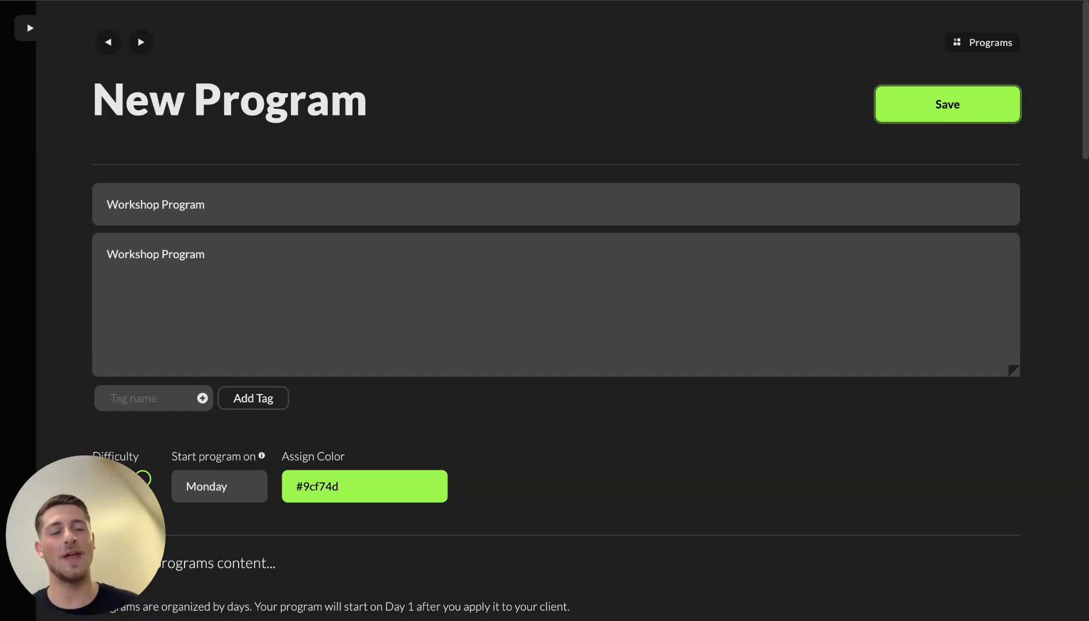
Step: Save the Workshop Program a second time
left_click(939, 109)
scroll(833, 509, "down", 20)
scroll(834, 512, "up", 20)
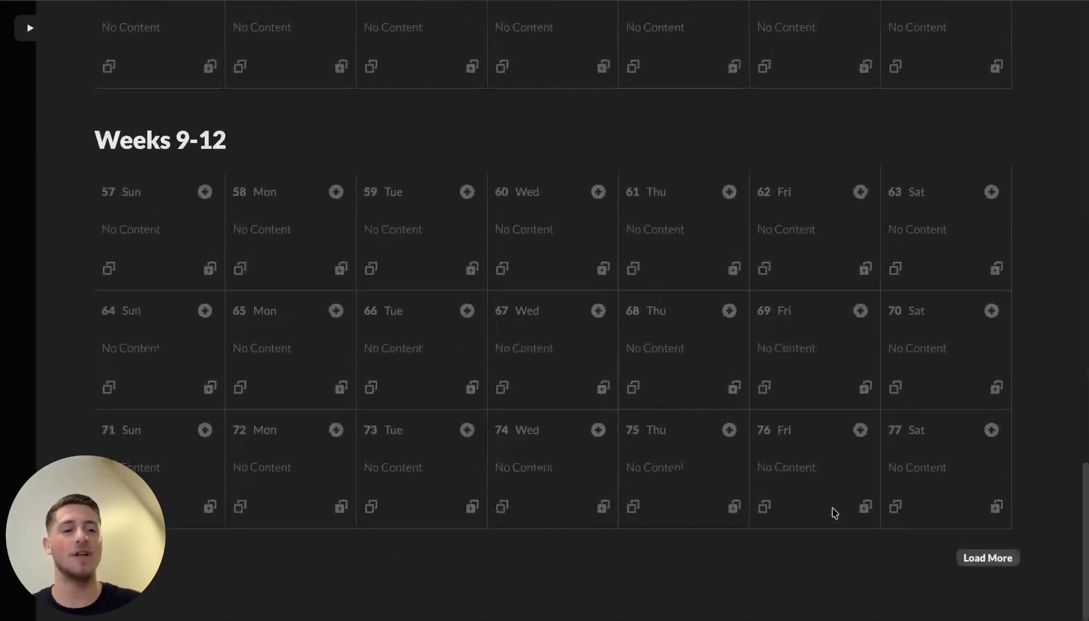
scroll(833, 512, "up", 10)
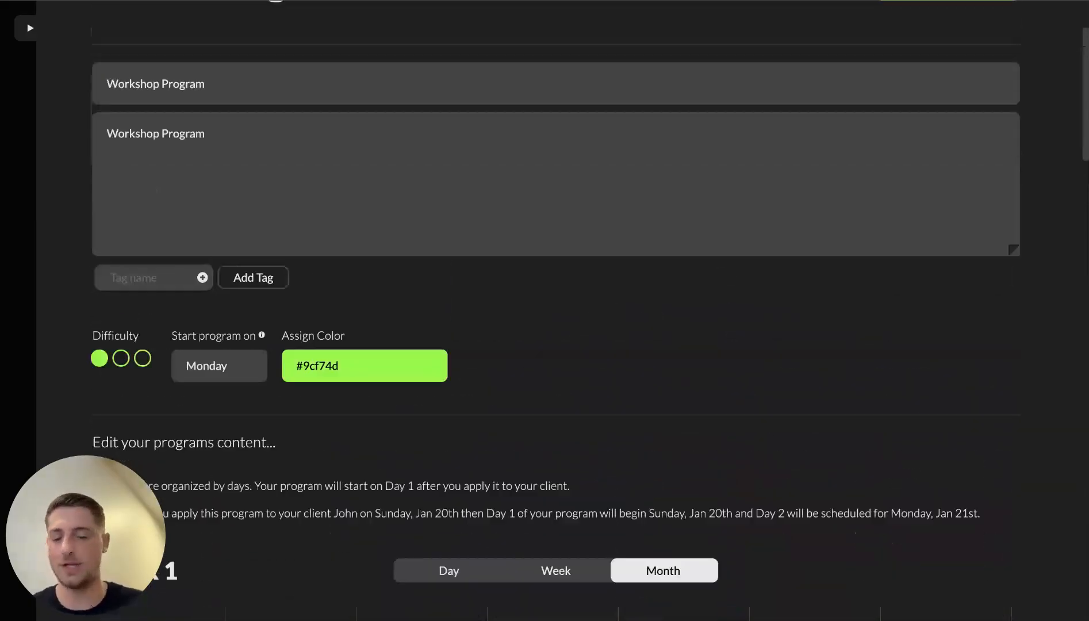
scroll(700, 241, "down", 15)
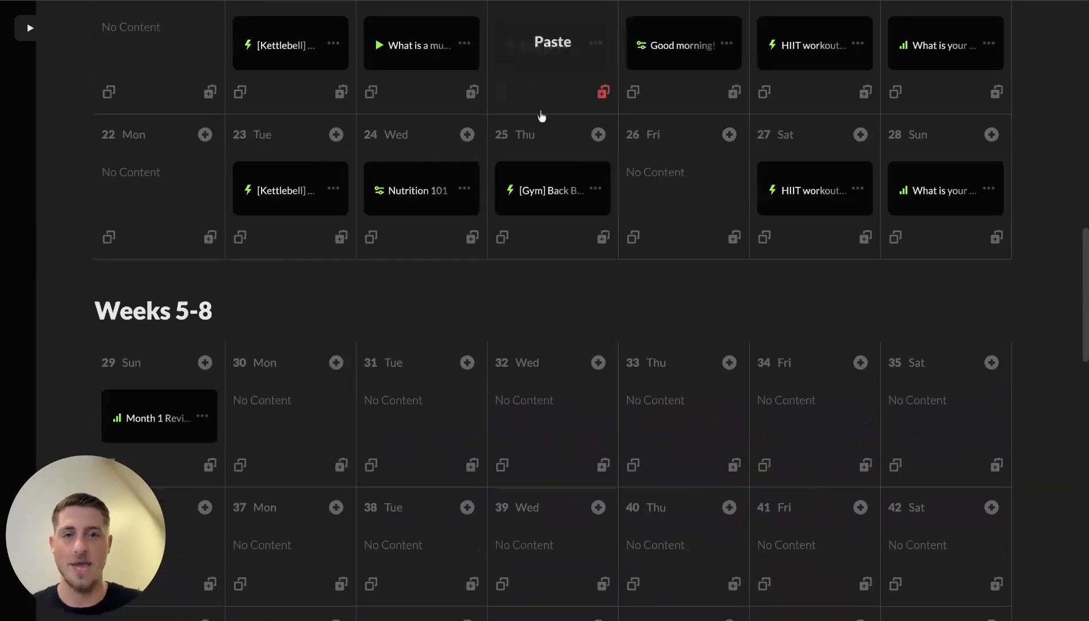
scroll(686, 383, "up", 15)
Step: Return to the Programs list, now listing Workshop Program, and expand the left sidebar
left_click(108, 42)
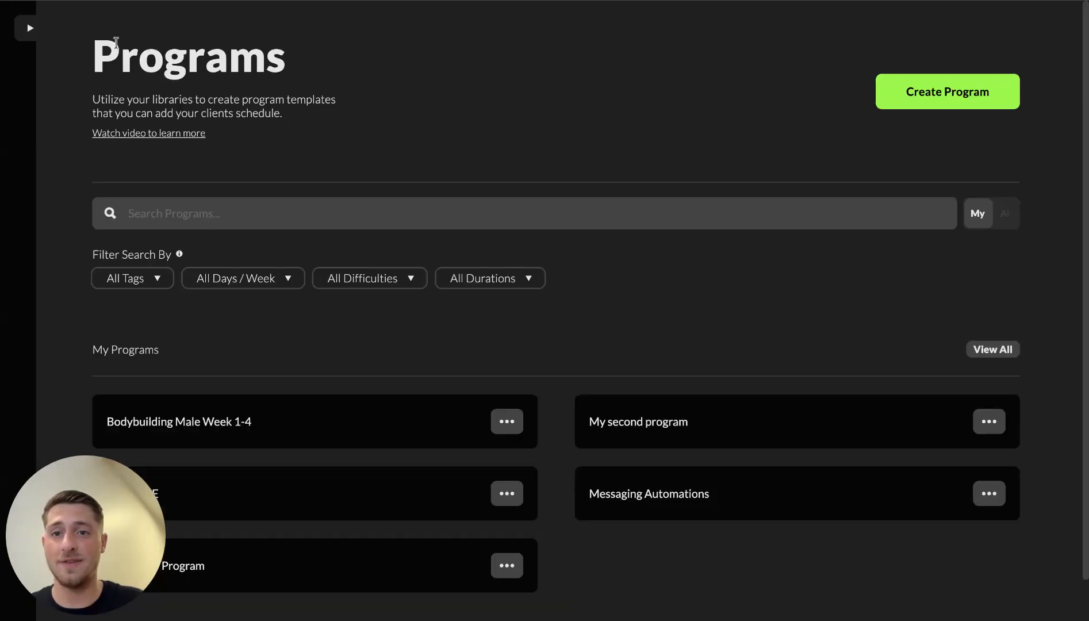
scroll(671, 417, "down", 1)
left_click(26, 27)
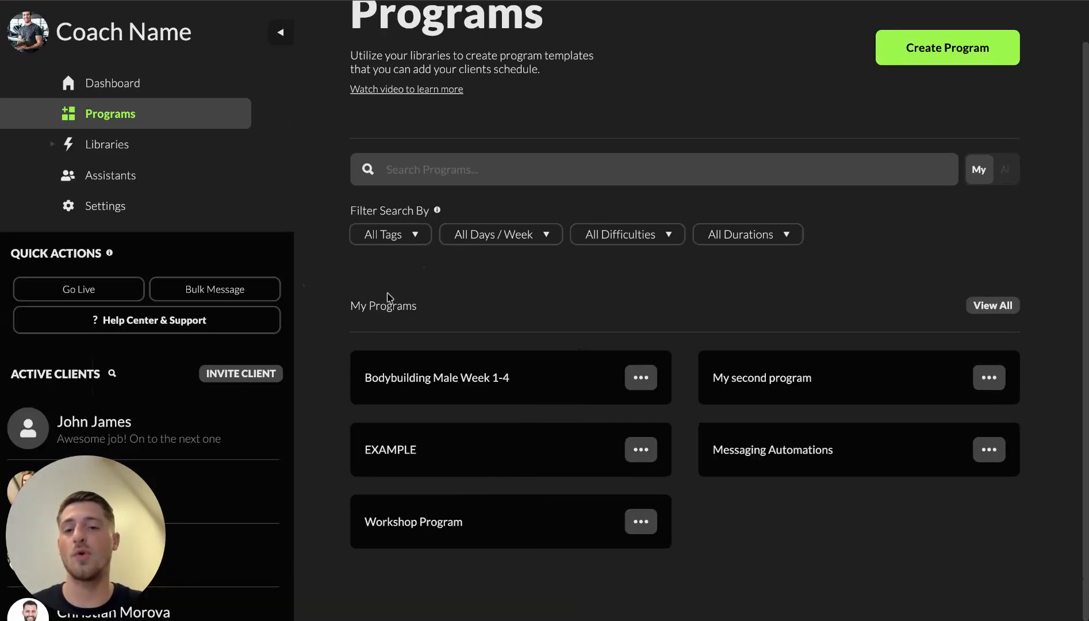